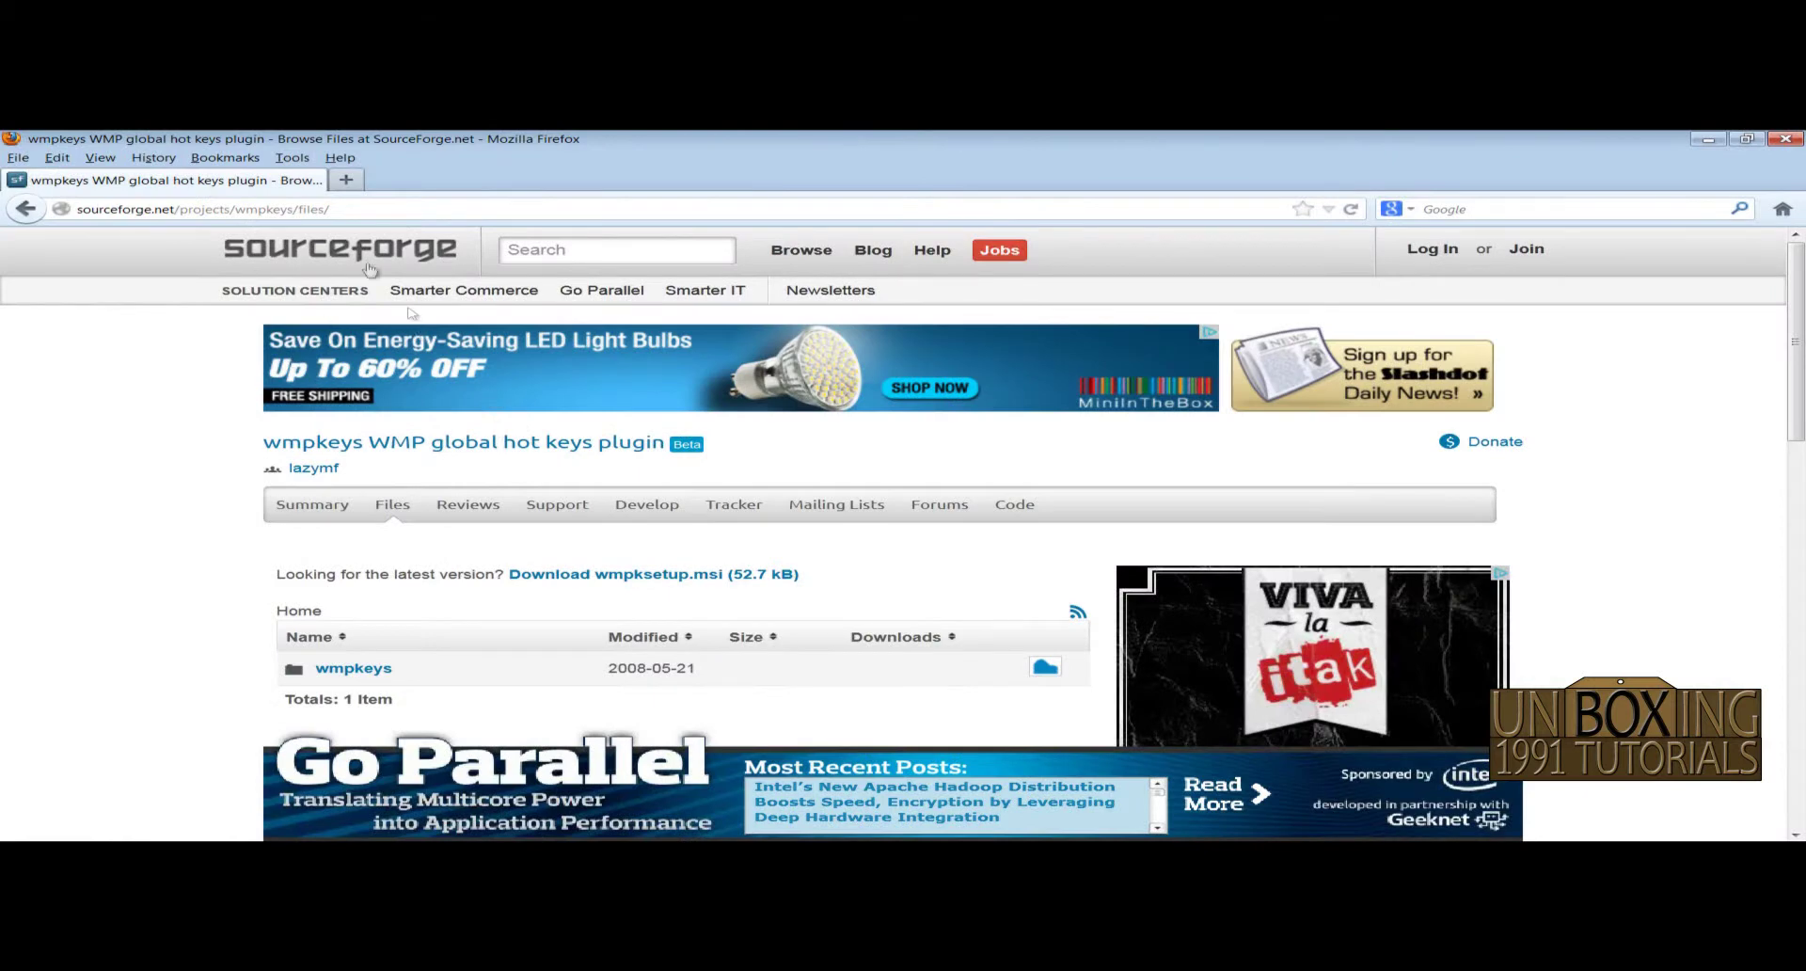
Browse the wmpkeys project files on SourceForge and open the 1.2.0.0 folder inside the wmpkeys folder
click(148, 208)
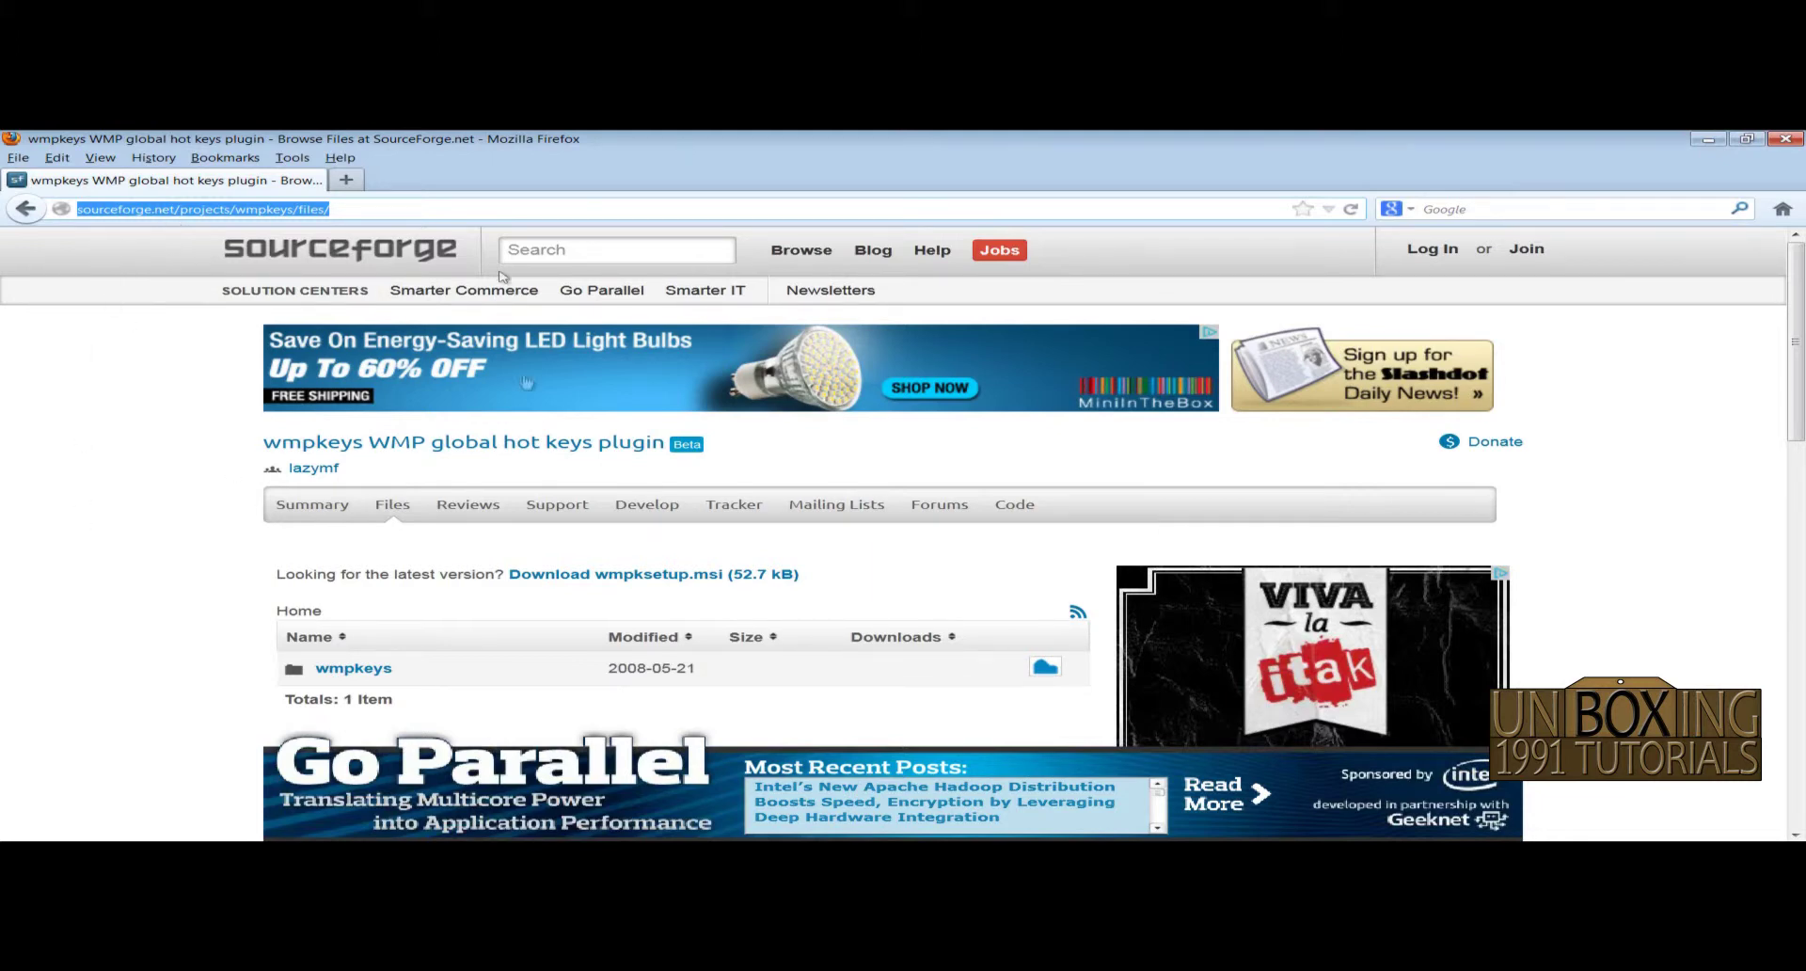
scroll(433, 527, down, 3)
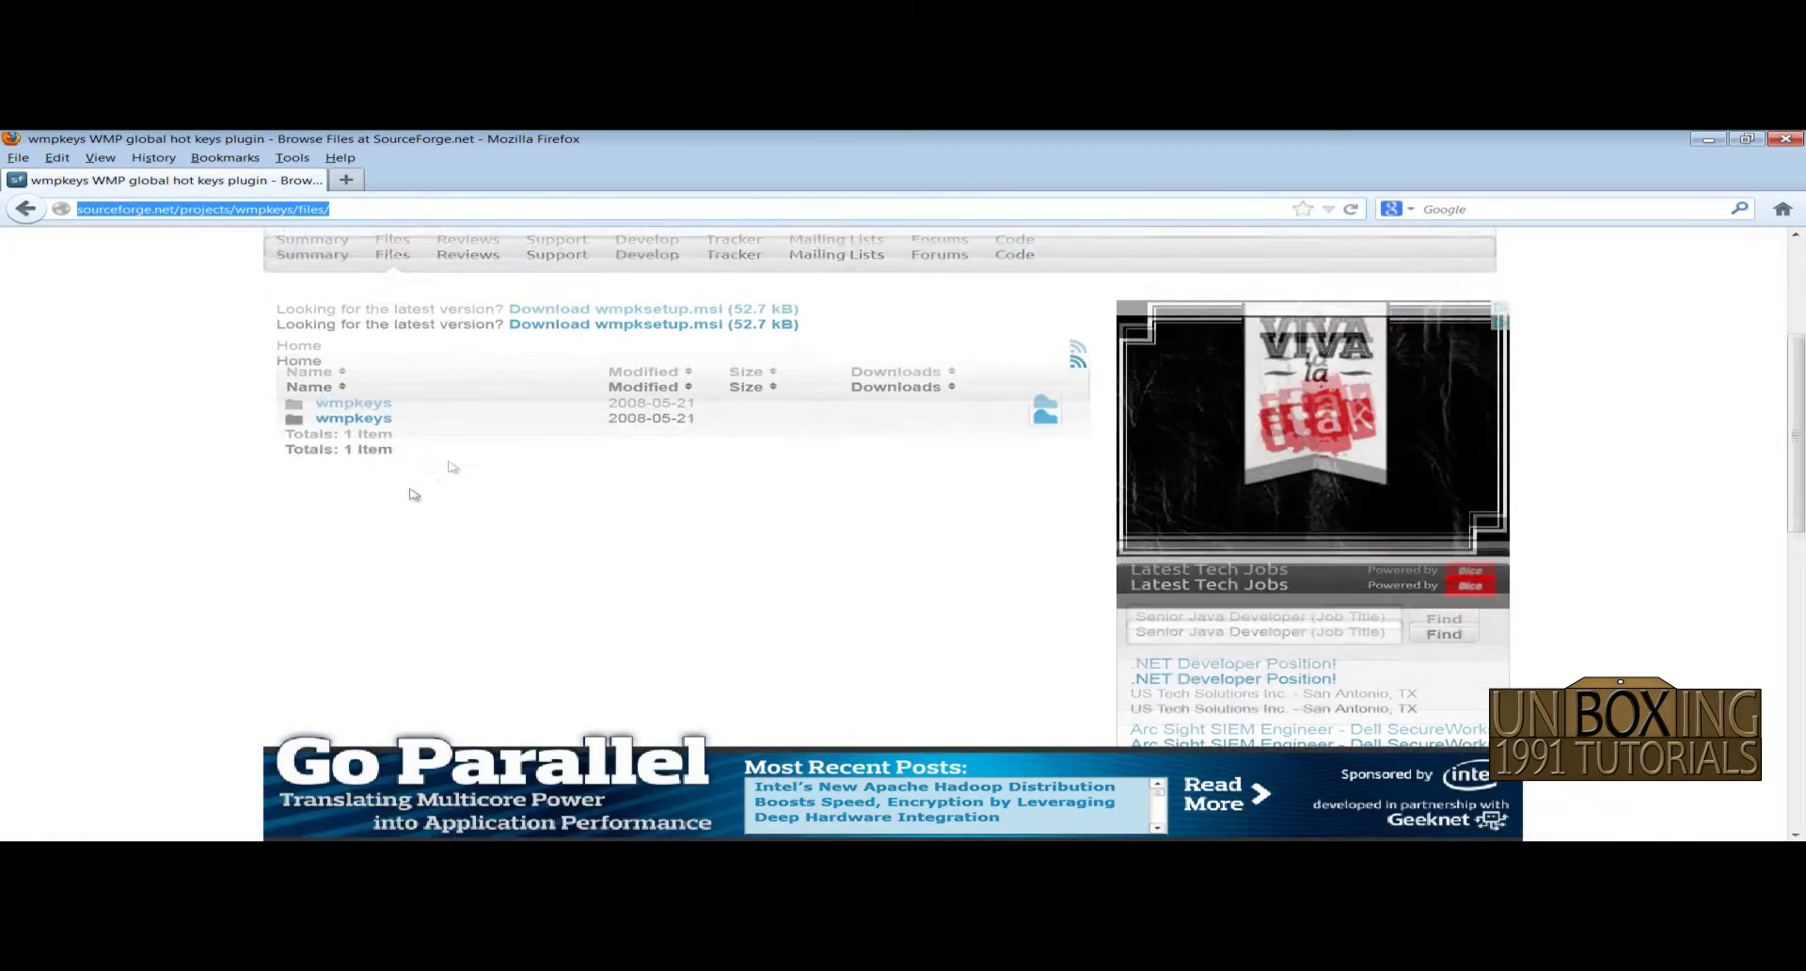
click(349, 407)
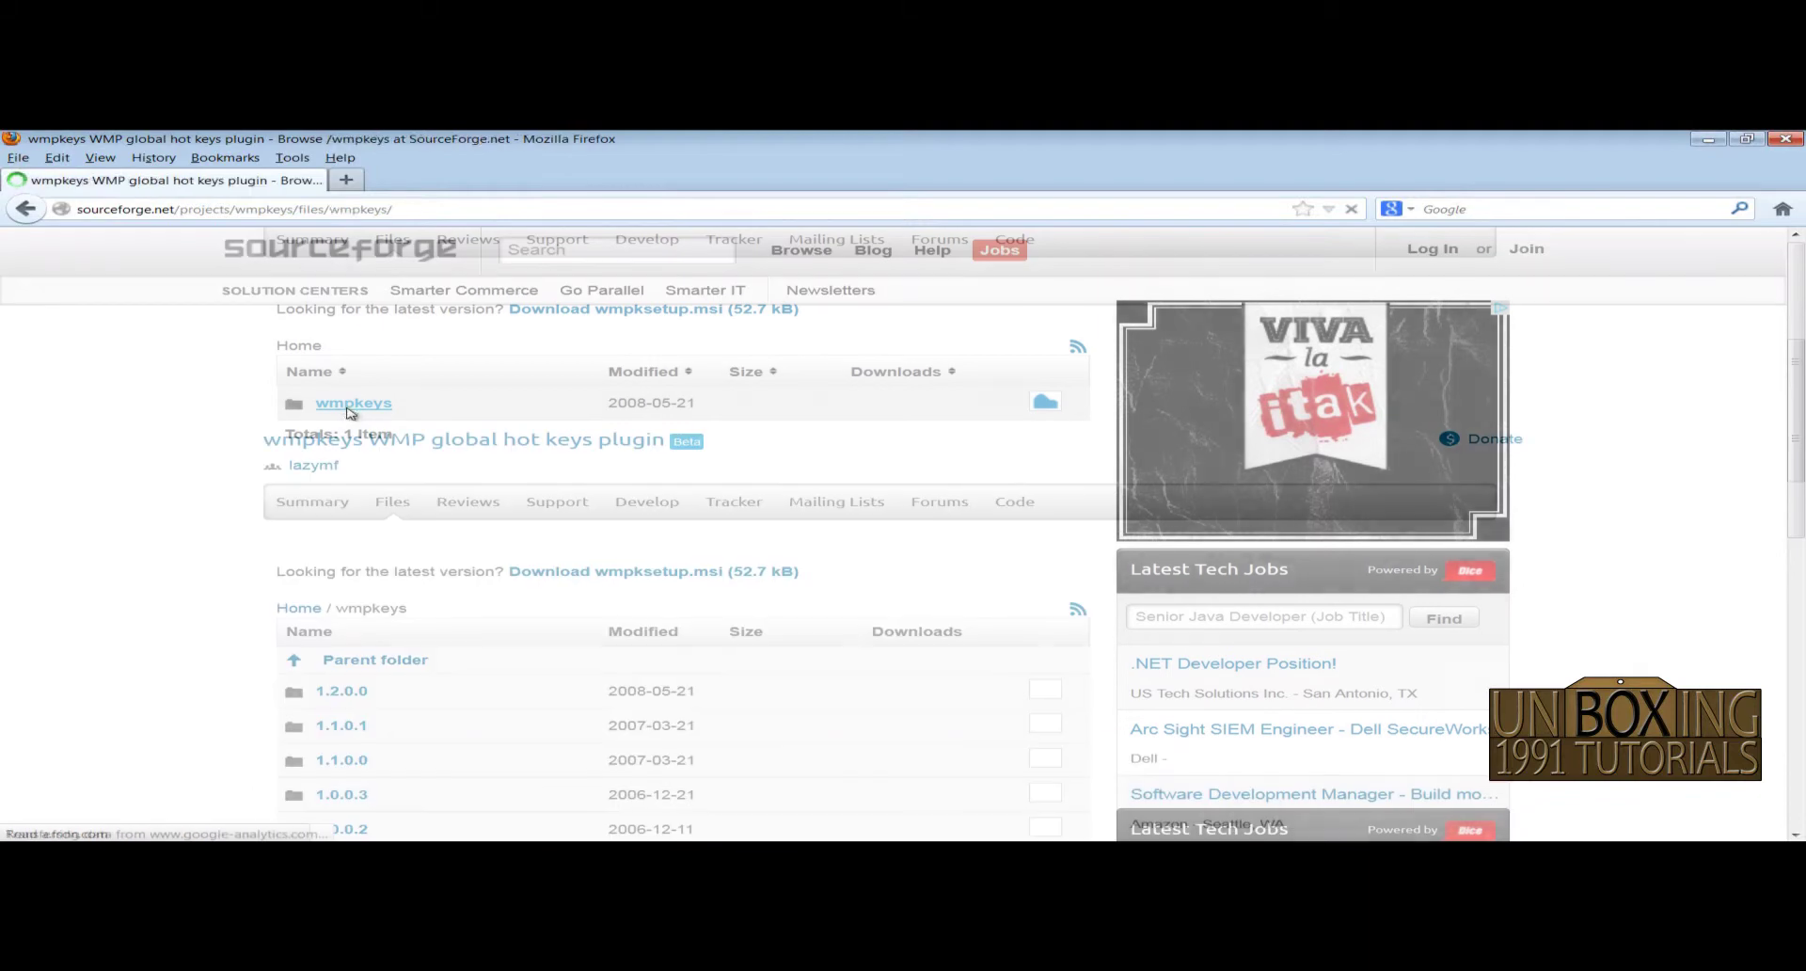
scroll(367, 489, down, 2)
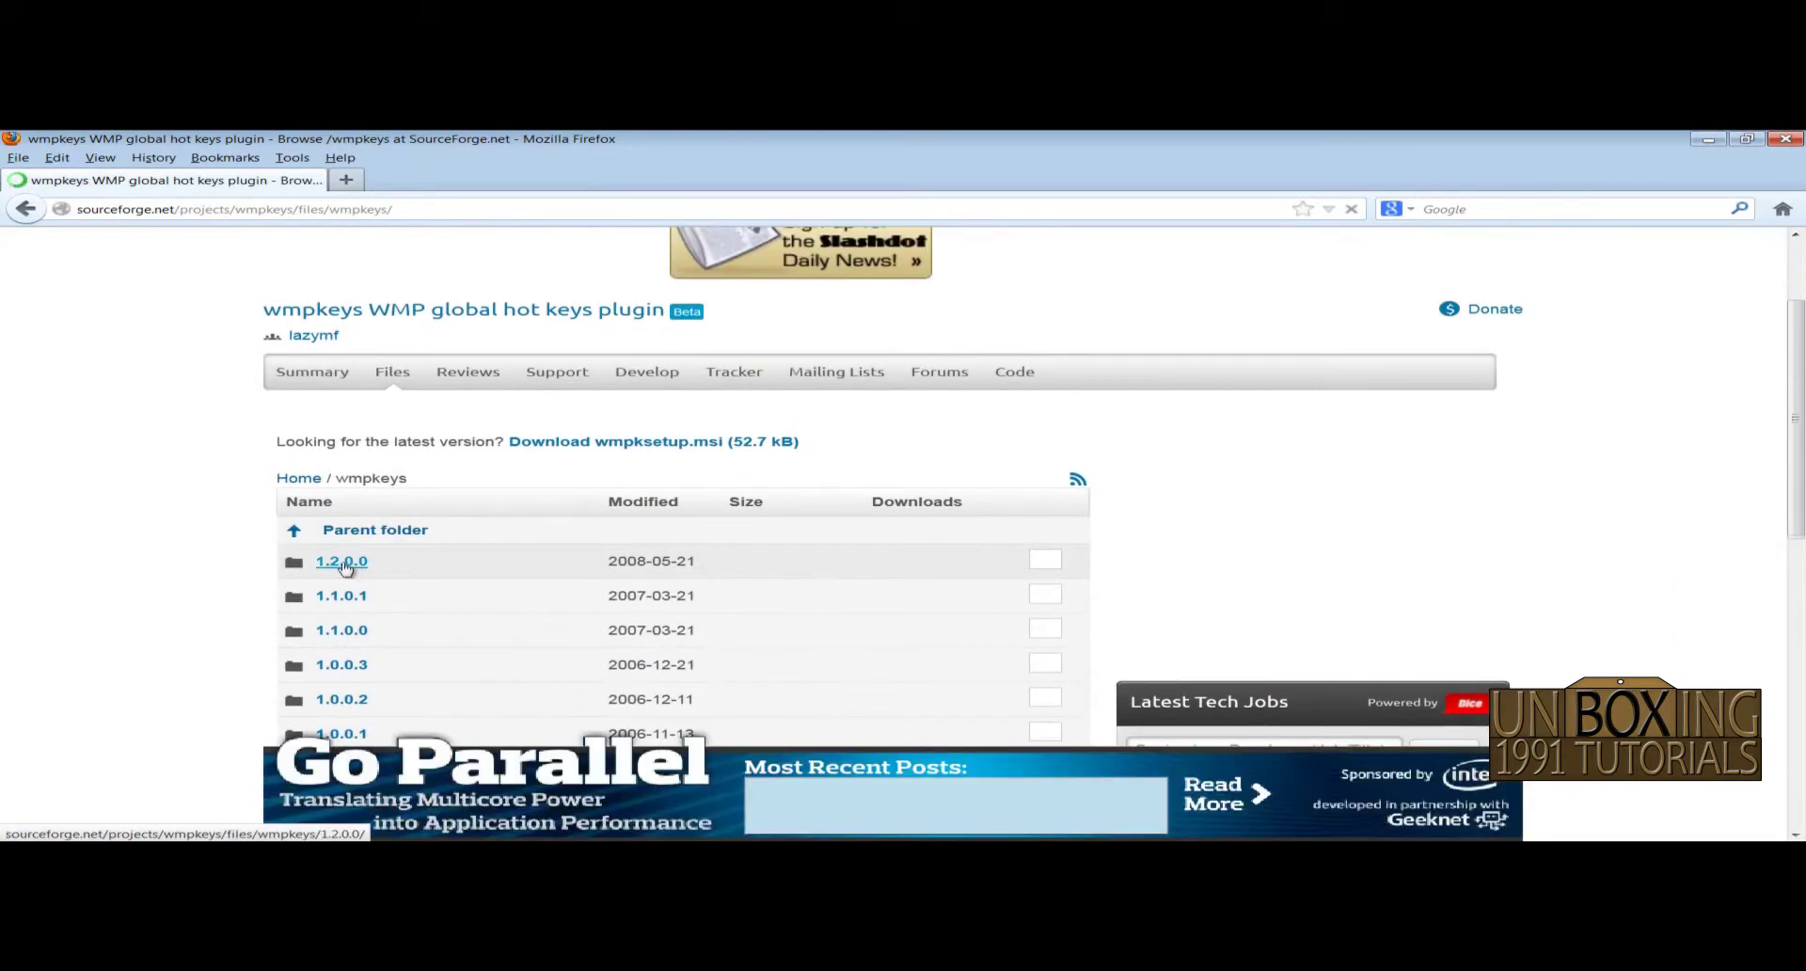
click(344, 563)
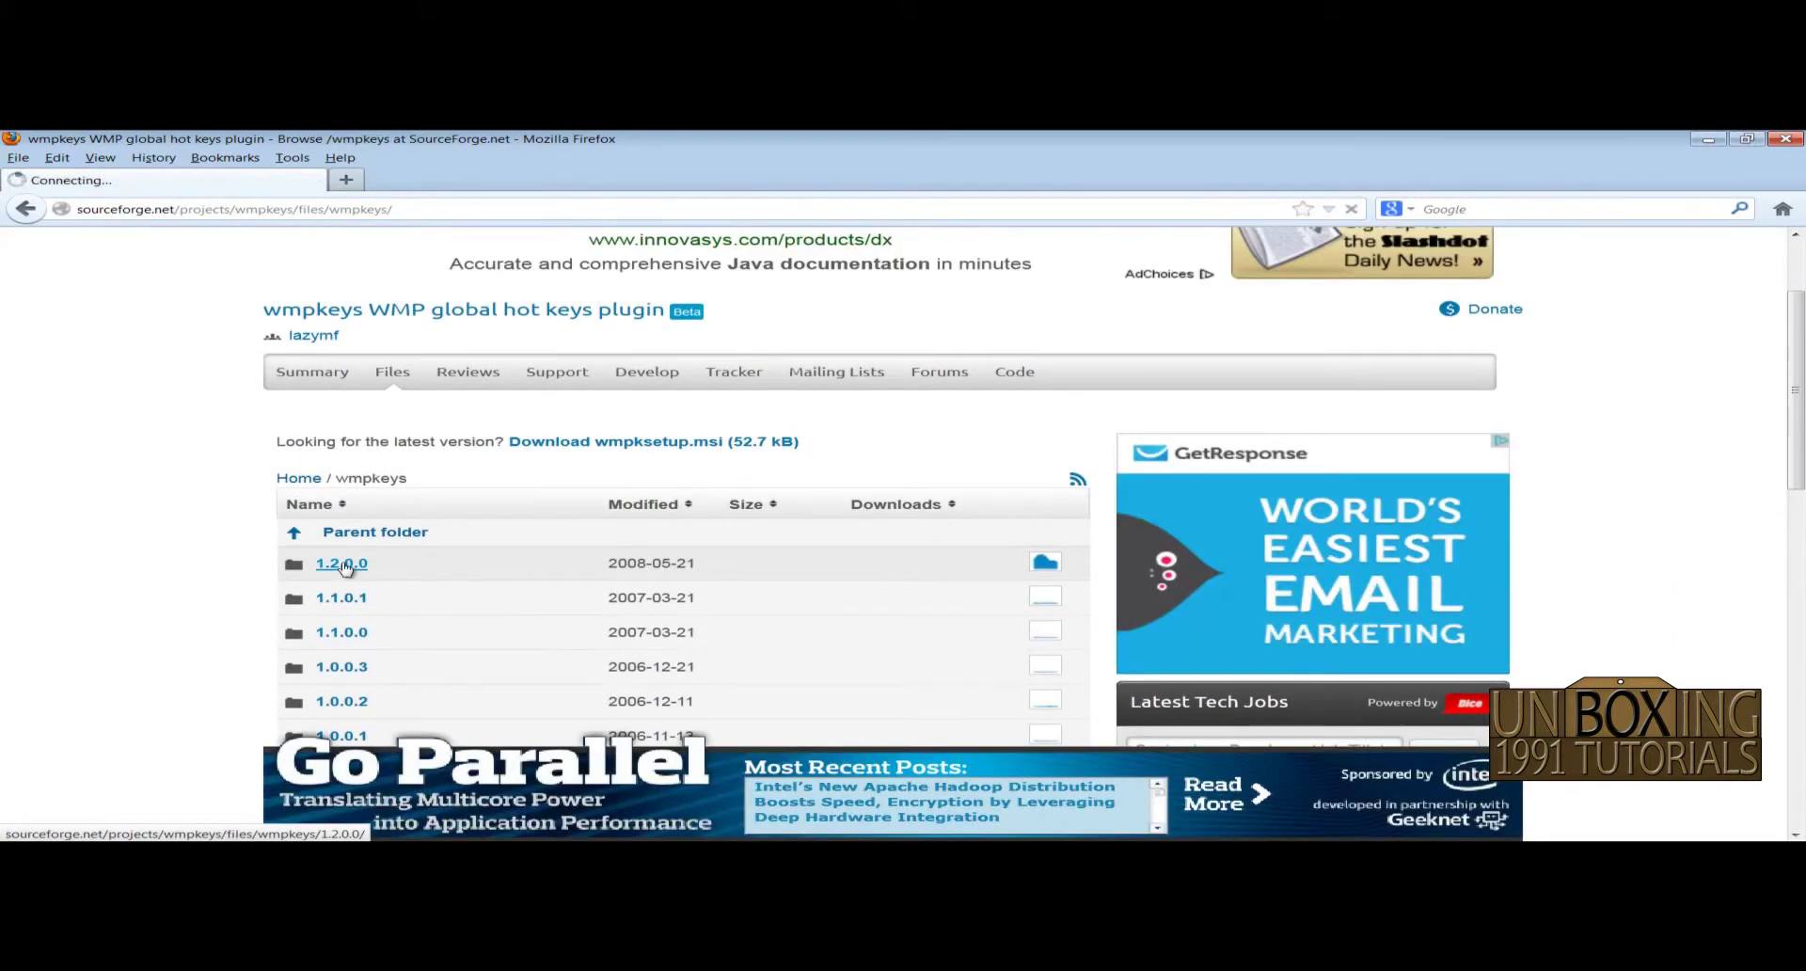
scroll(414, 584, down, 2)
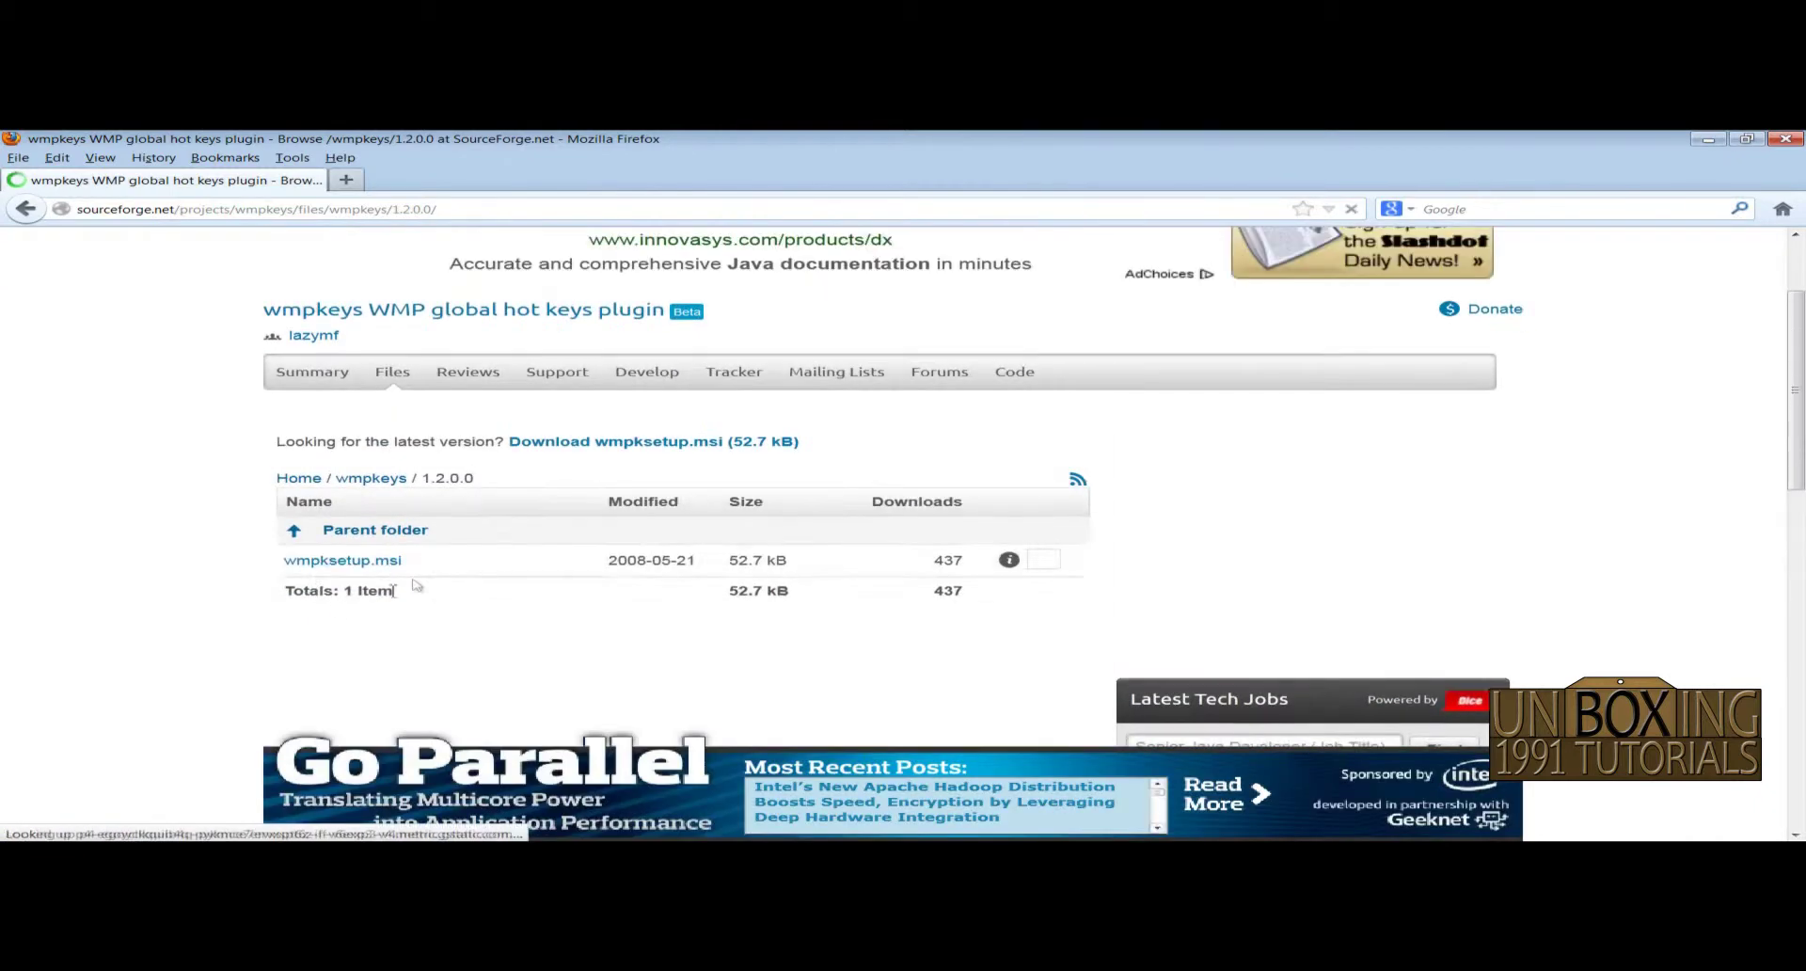
Download and save wmpksetup.msi, clear the download list, and minimize the browser to show the desktop
click(362, 564)
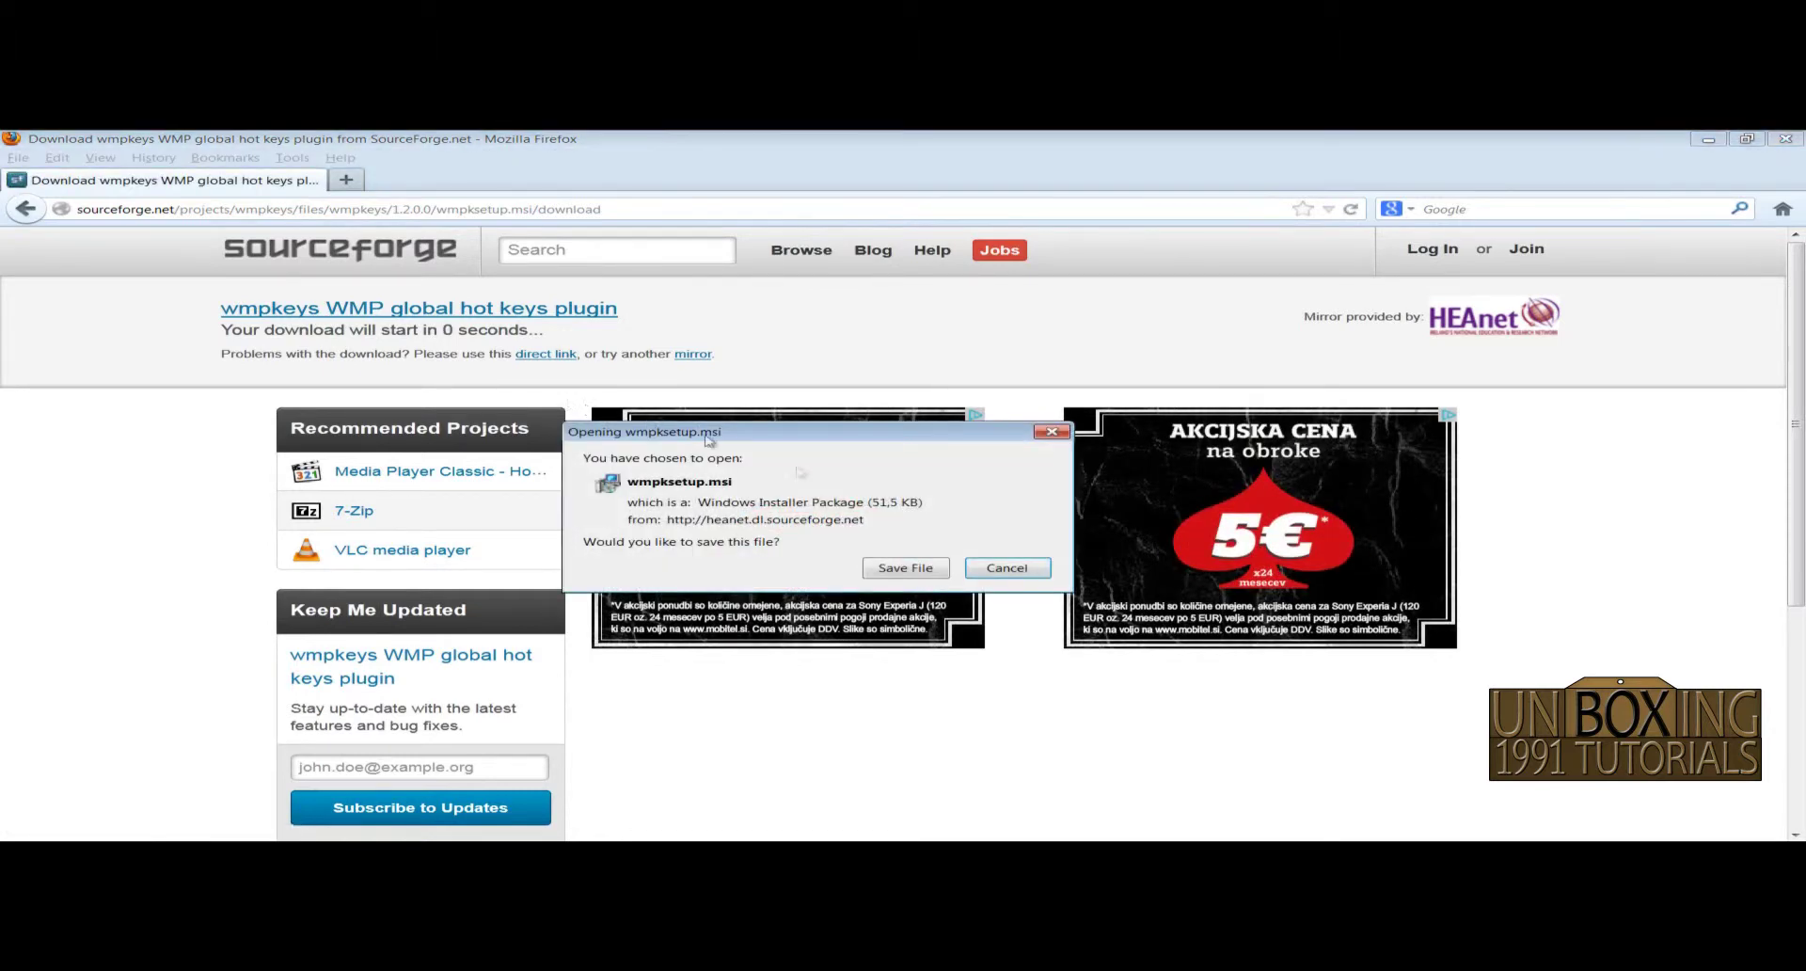
click(903, 569)
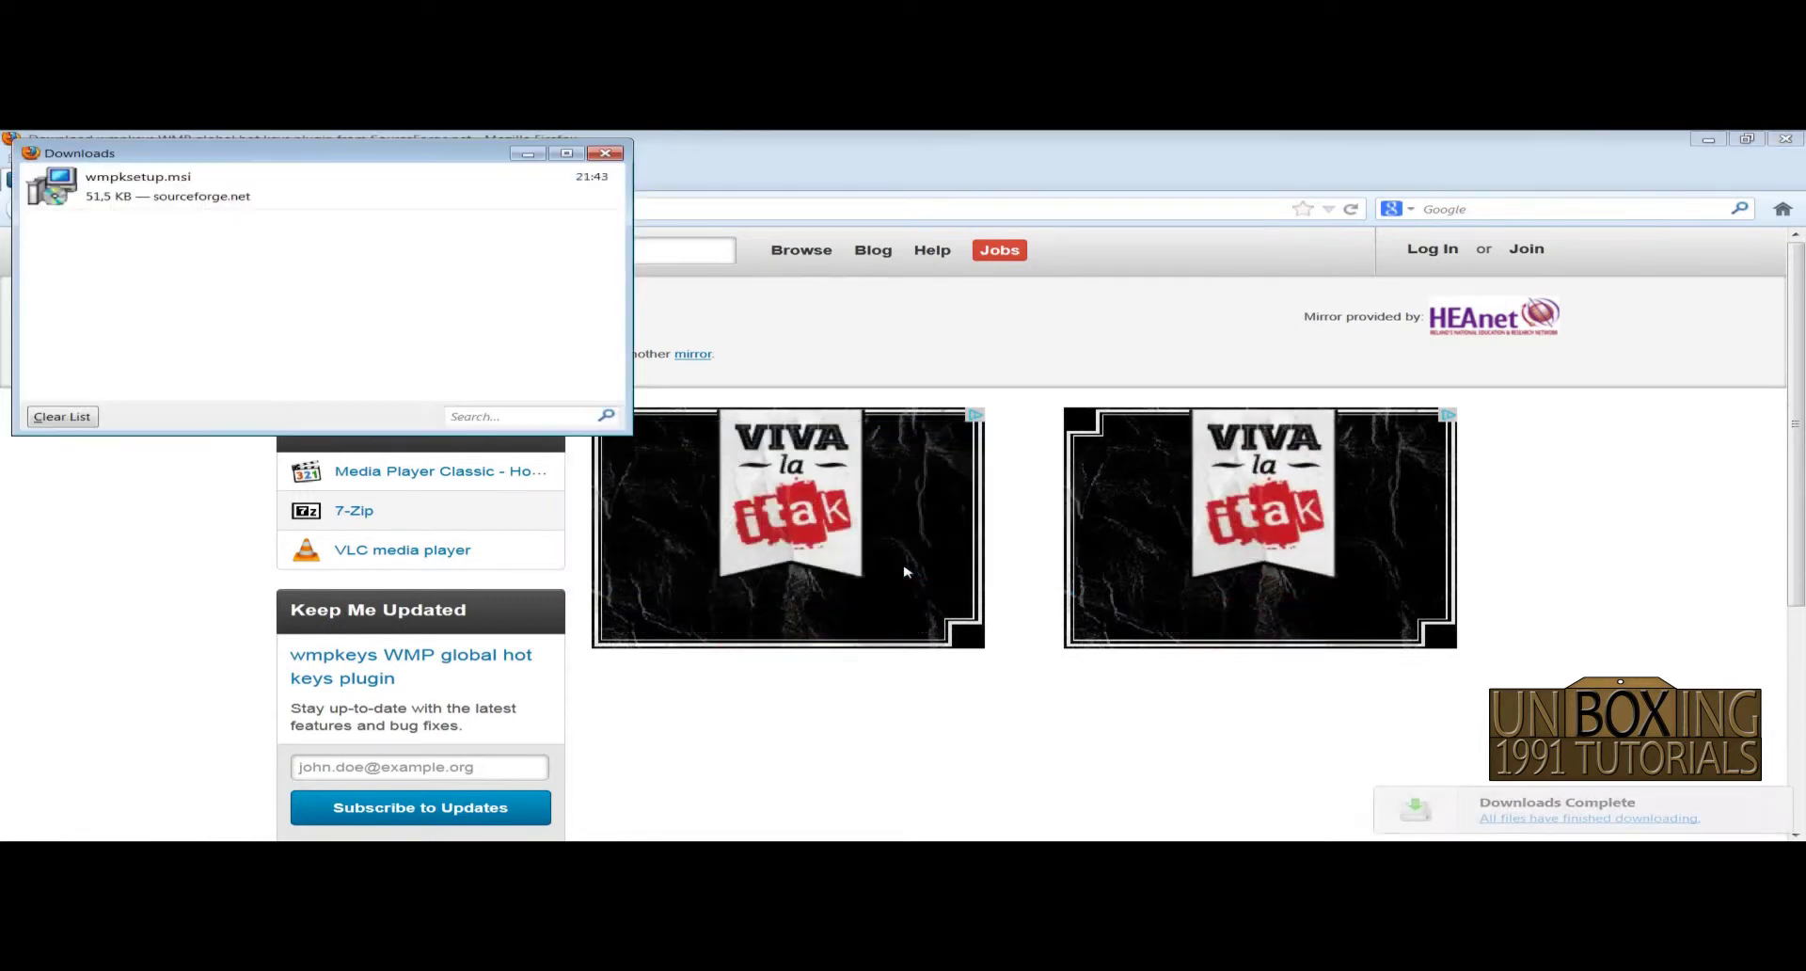
click(75, 419)
click(605, 153)
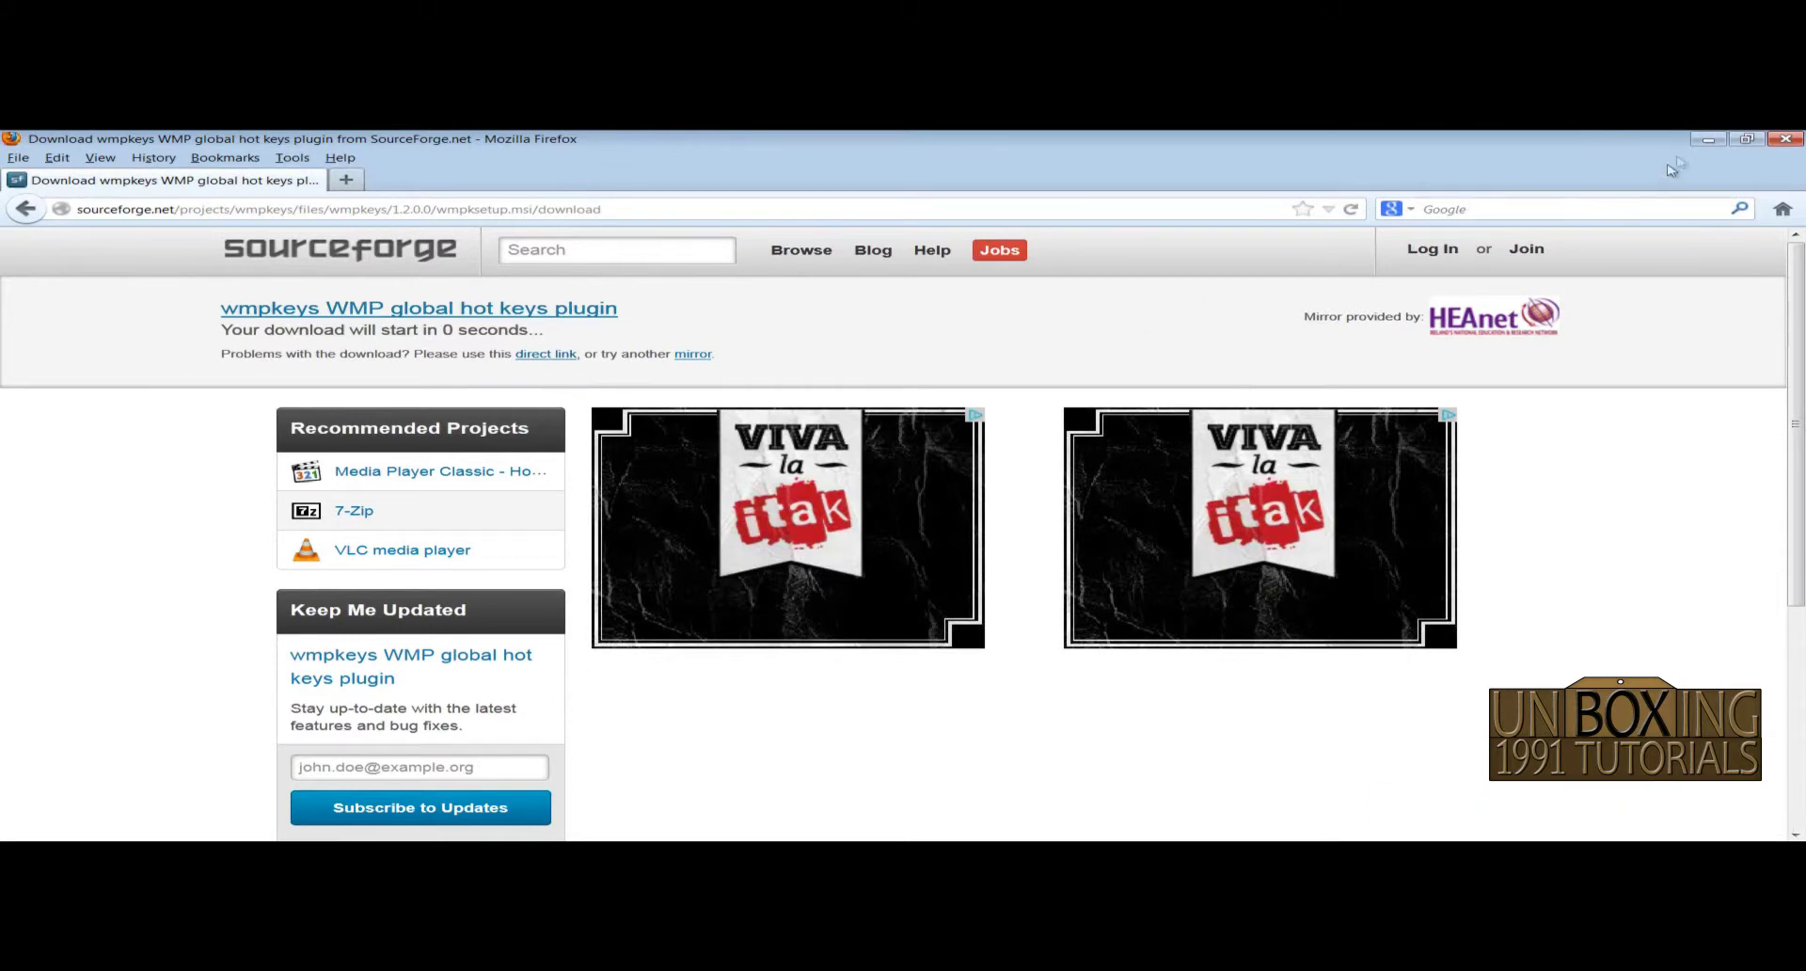
click(1700, 146)
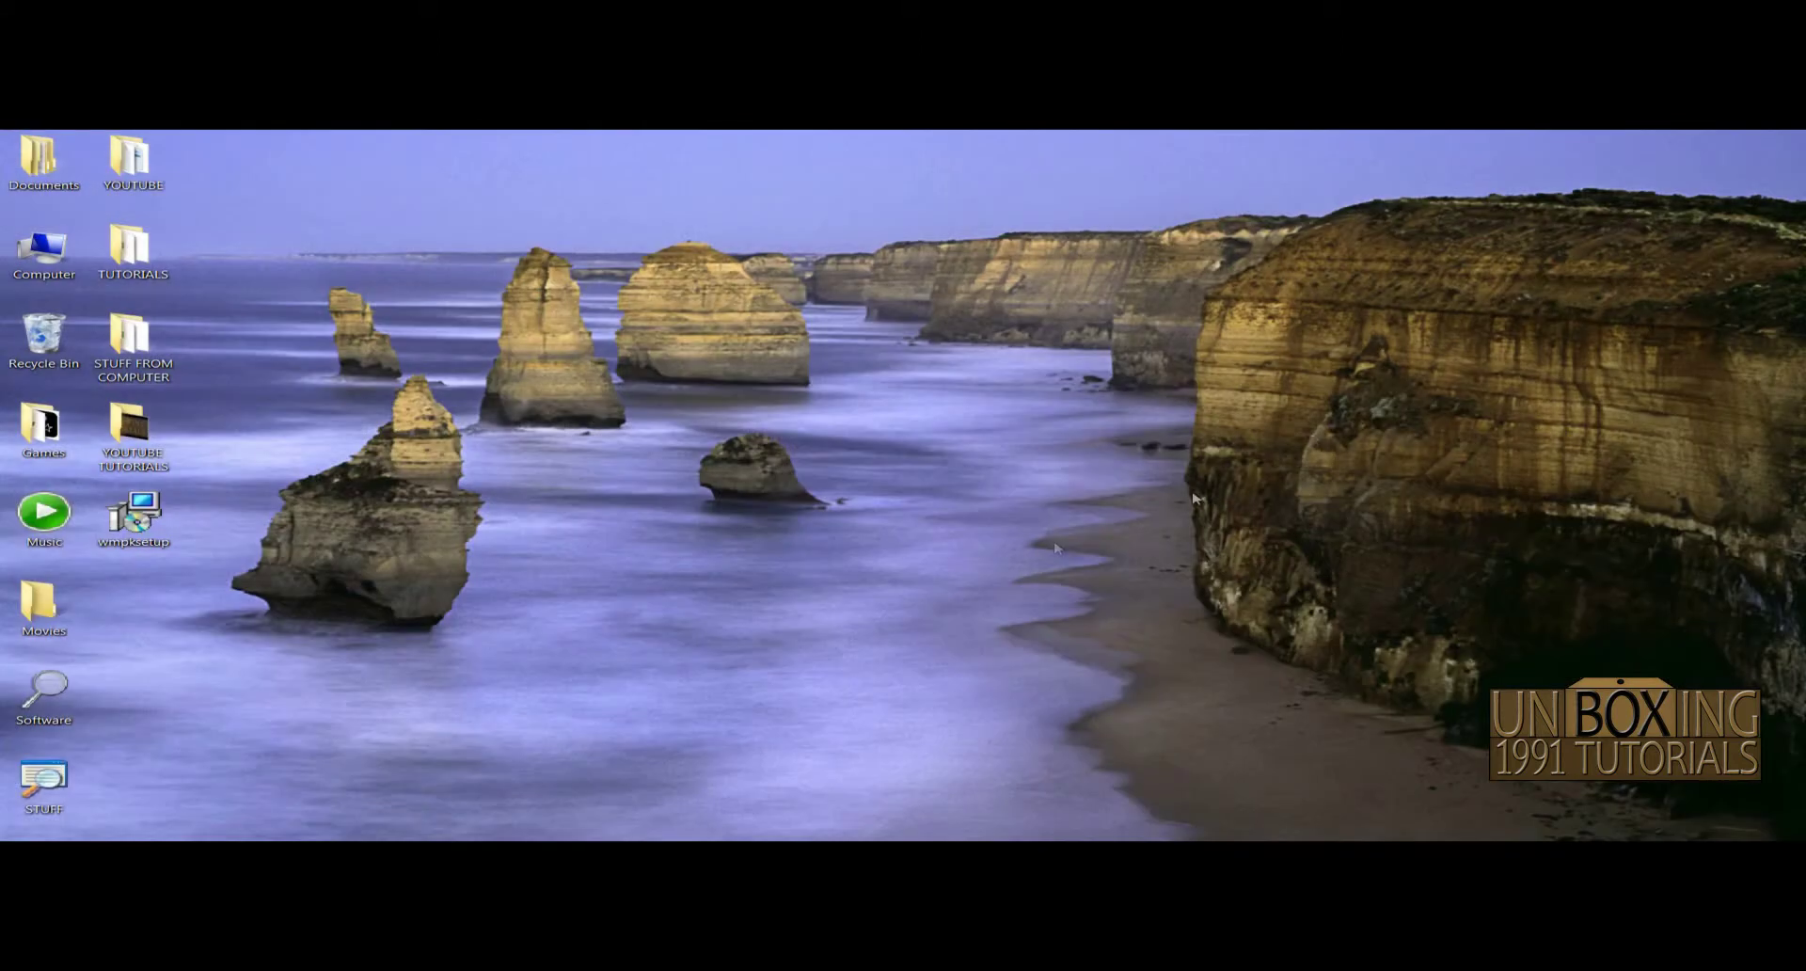
Try to install WMPKeys by running wmpksetup from the desktop and allowing the unverified publisher
double_click(153, 520)
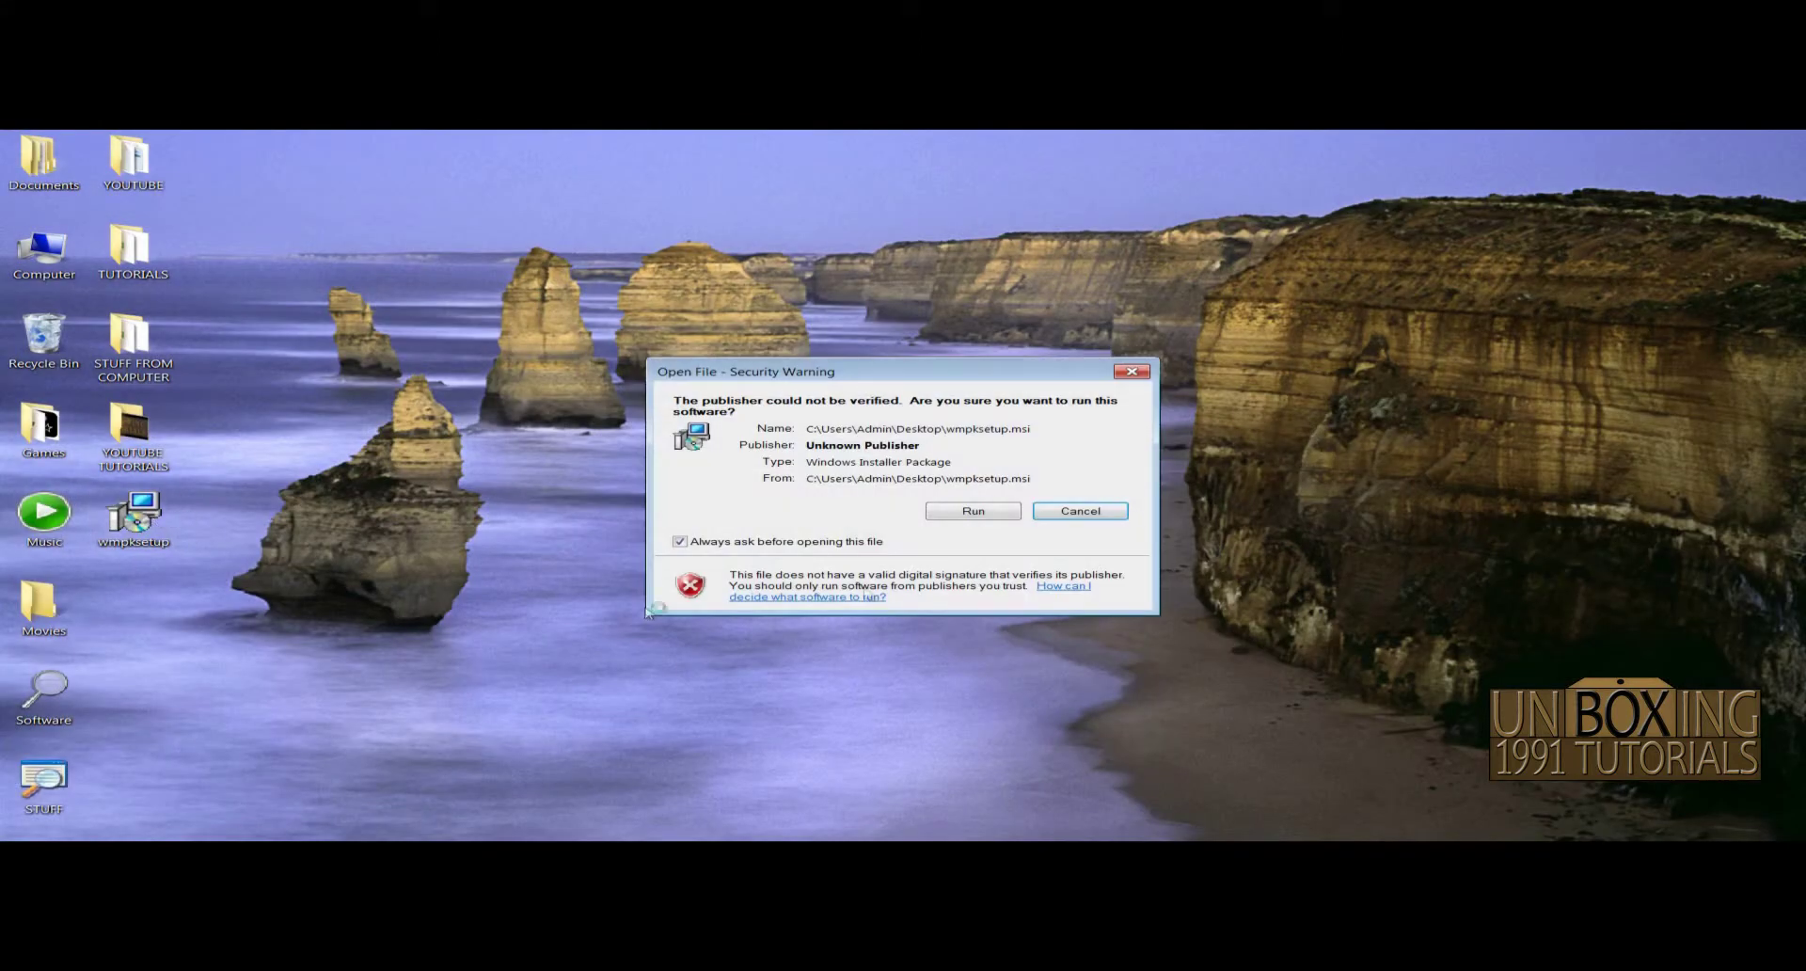
click(989, 513)
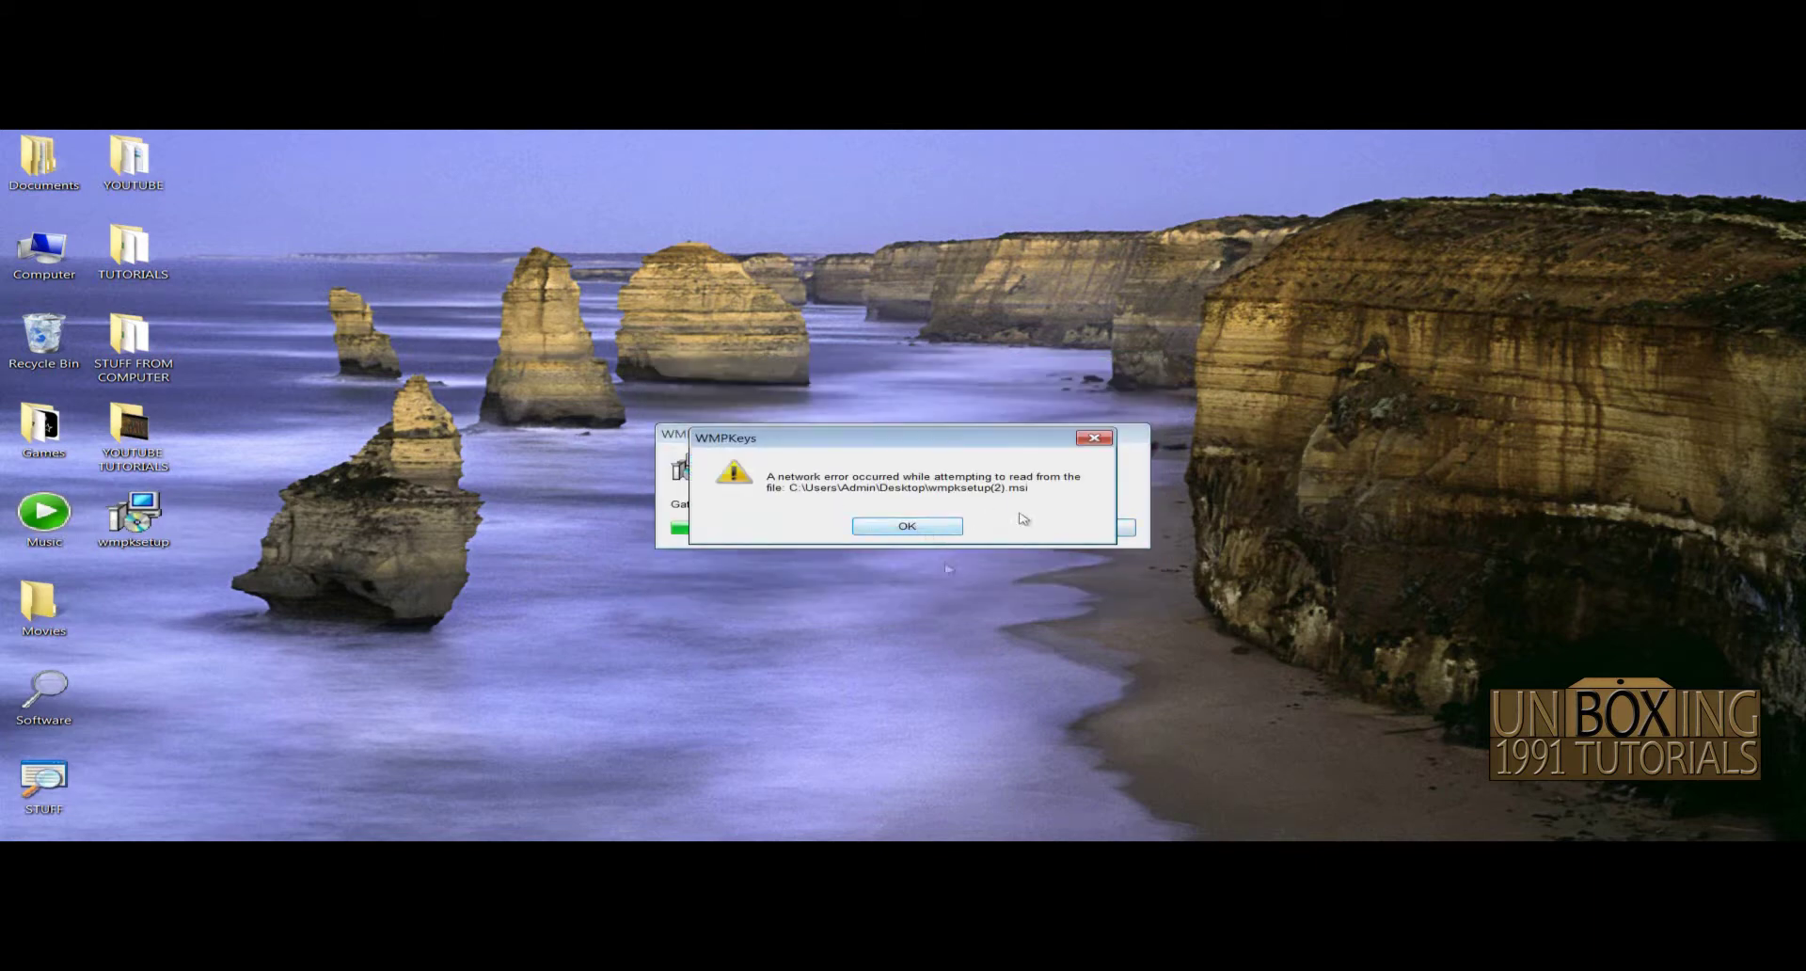
click(934, 527)
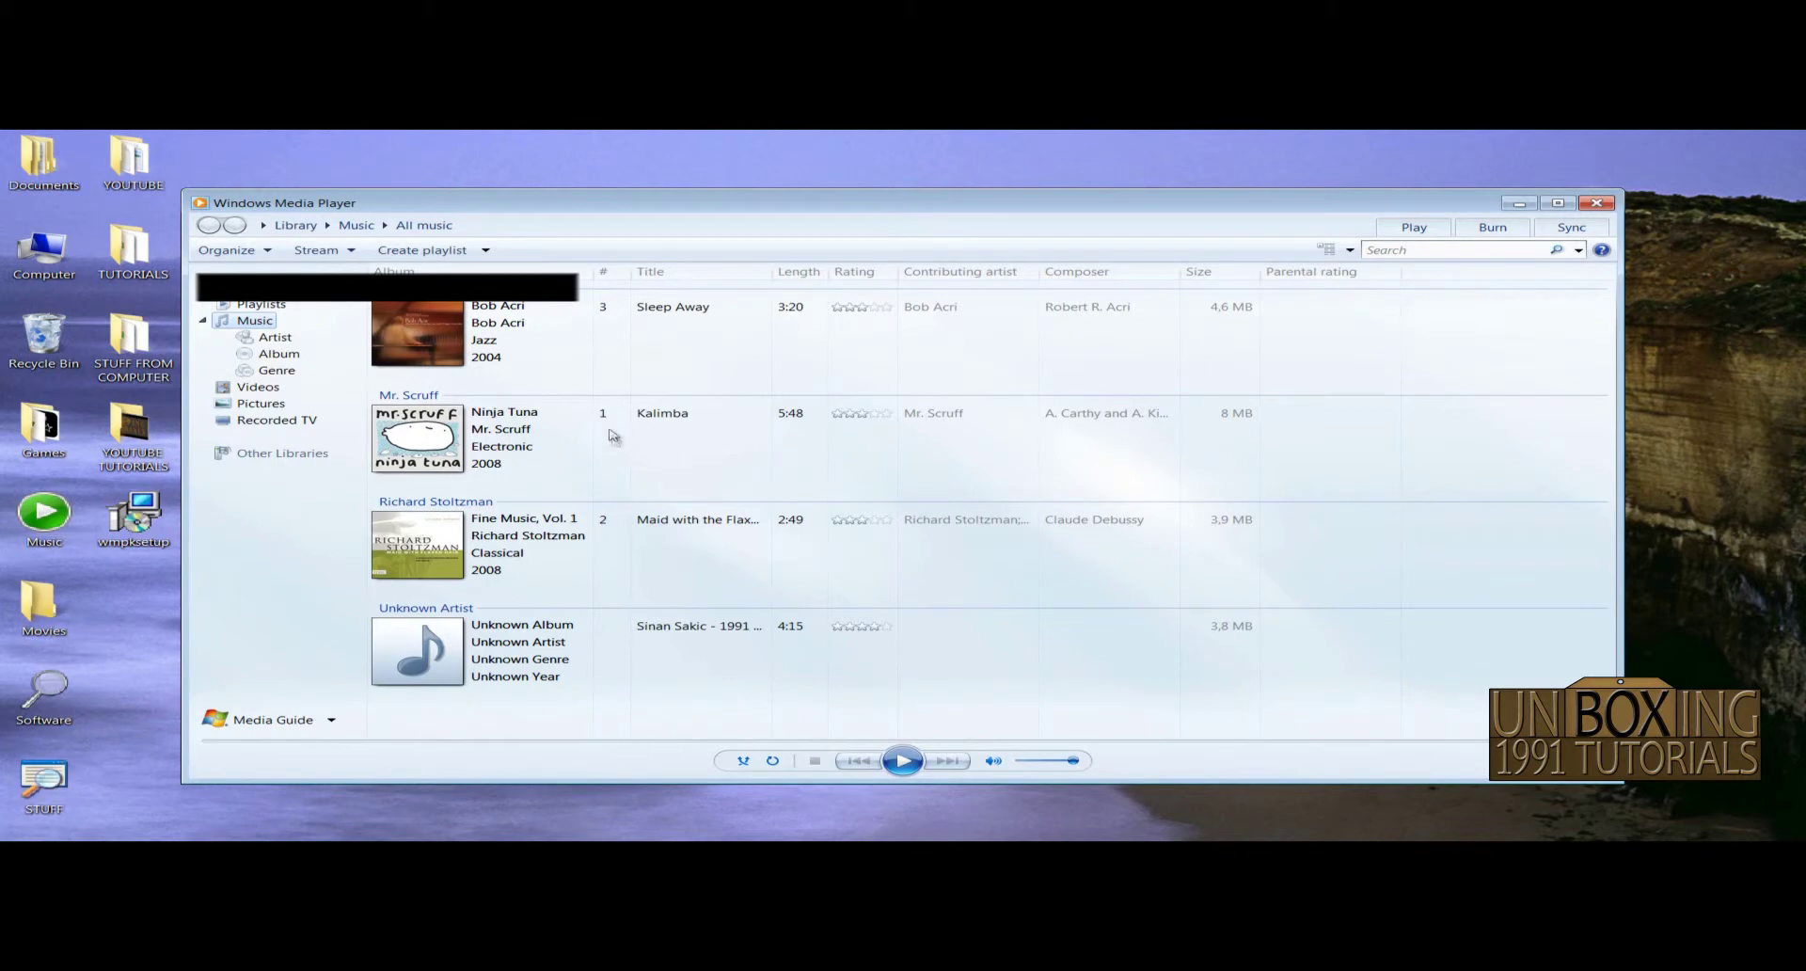
In Windows Media Player's plug-in options, enable Wmpkeys Plugin under the Background category, apply the settings, and close the player
click(271, 250)
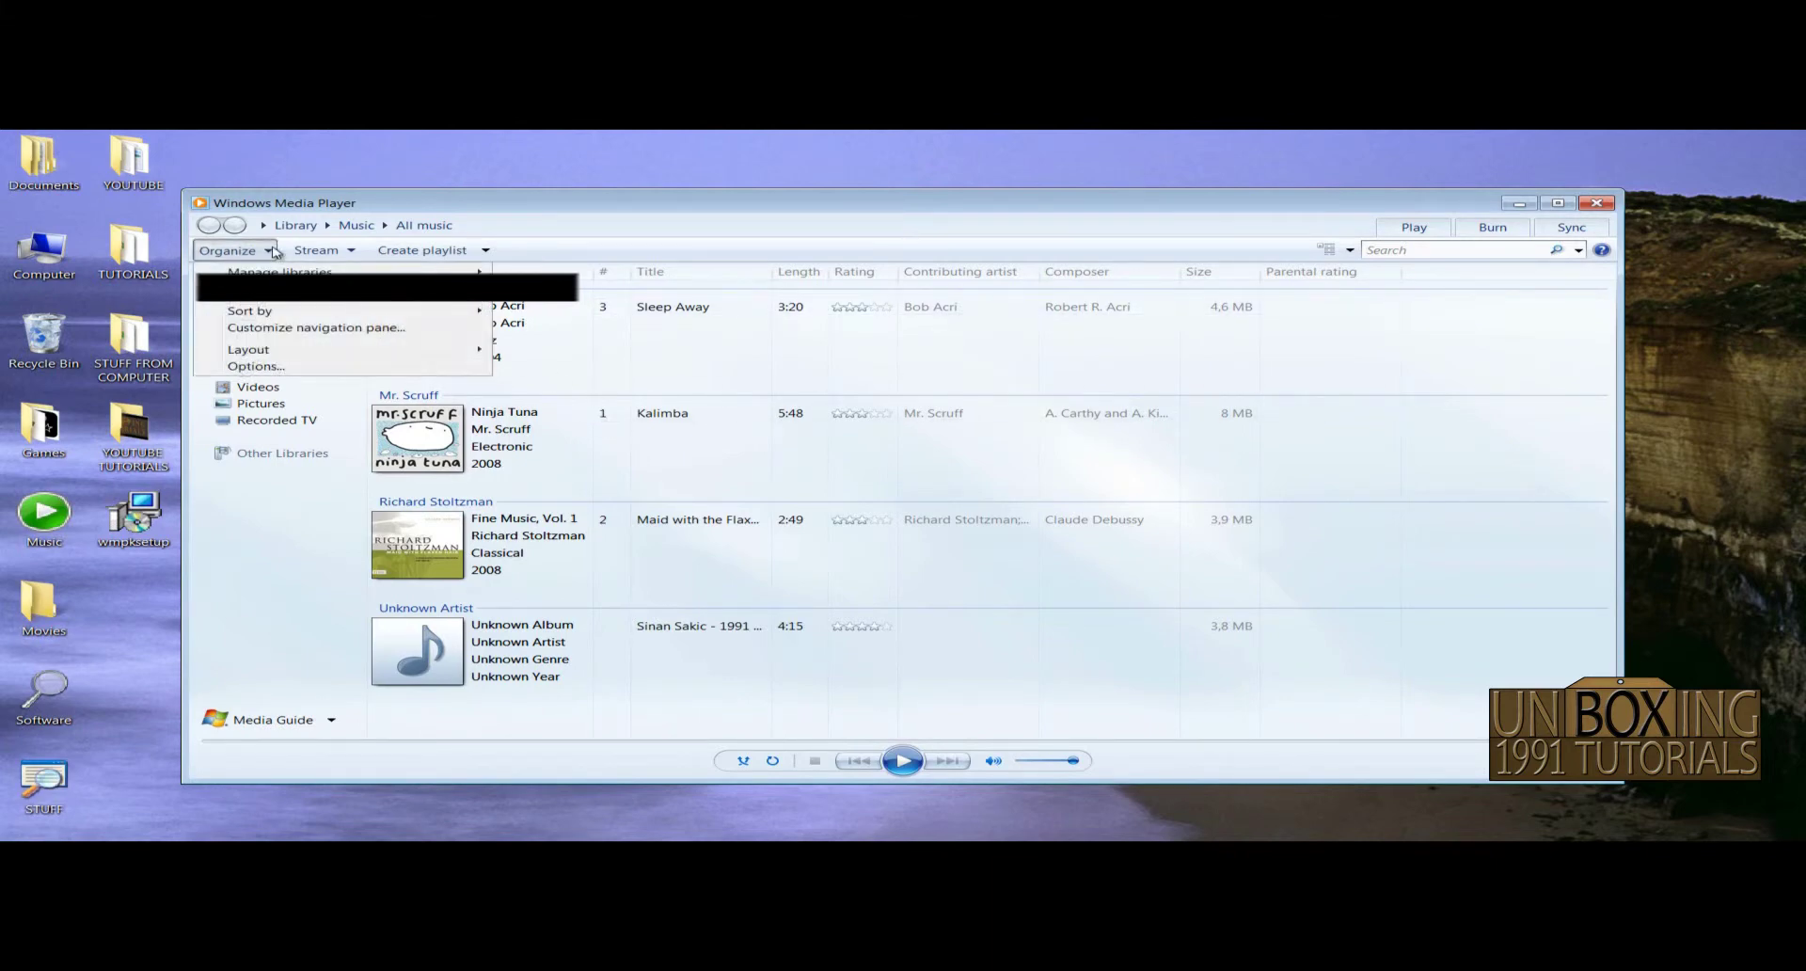
click(279, 370)
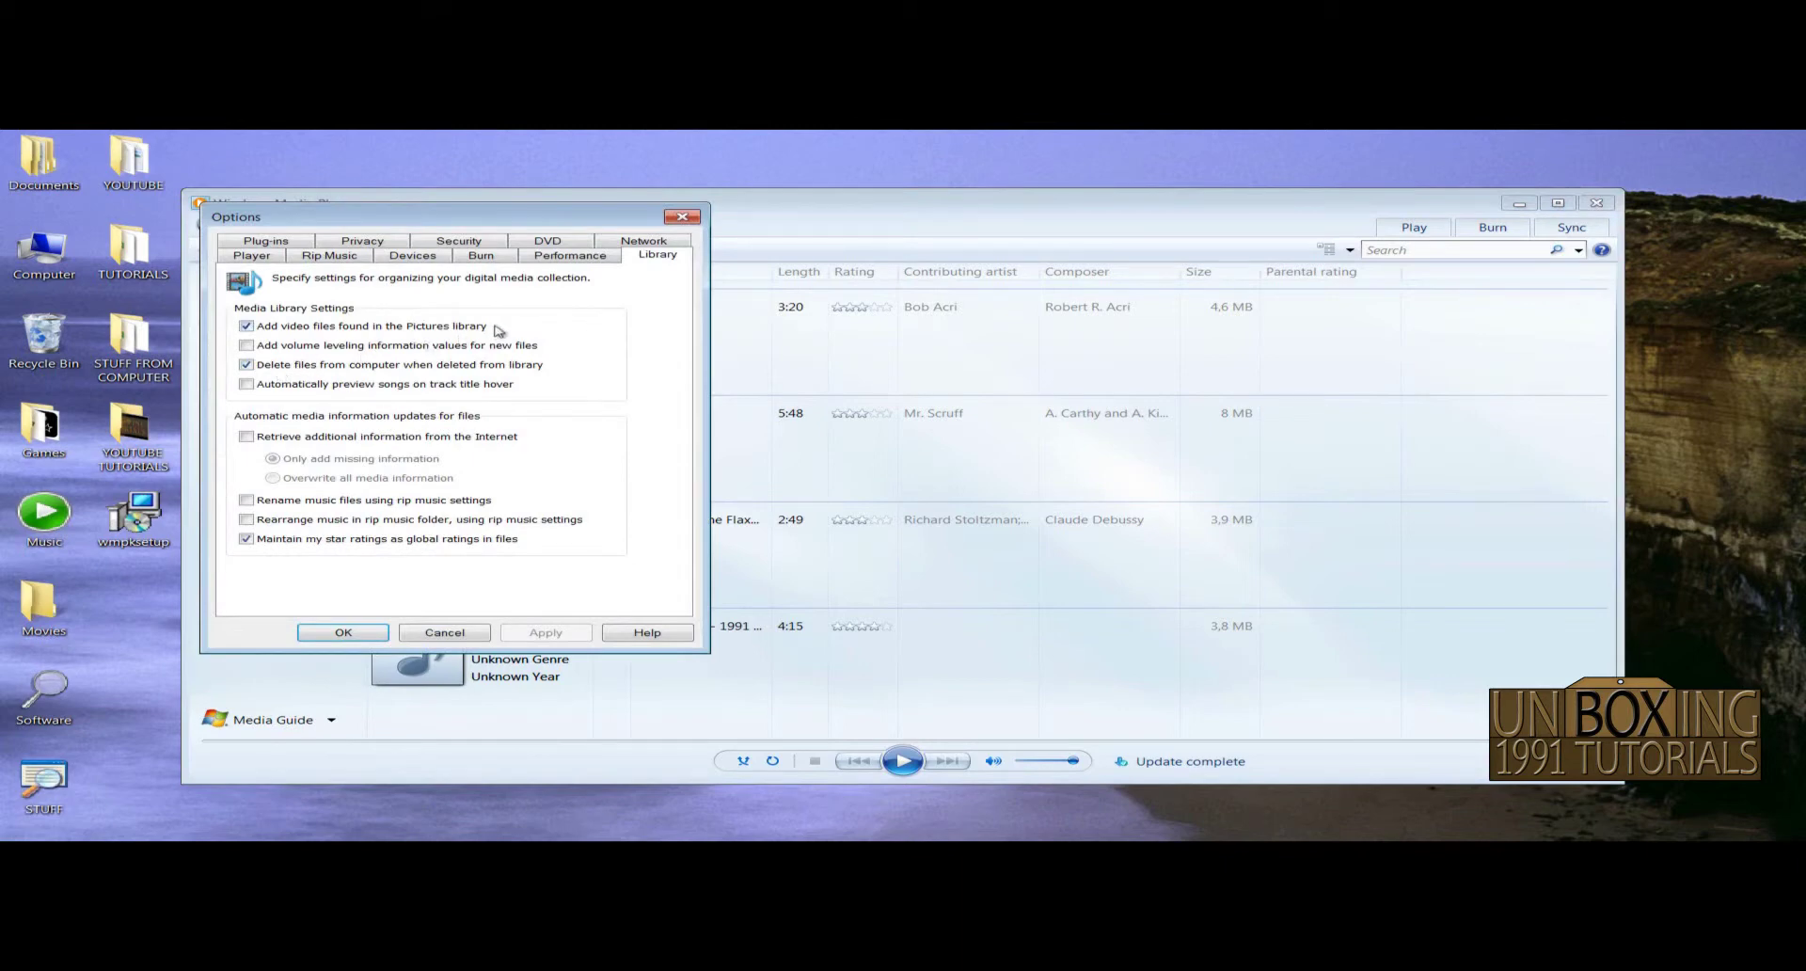
click(277, 243)
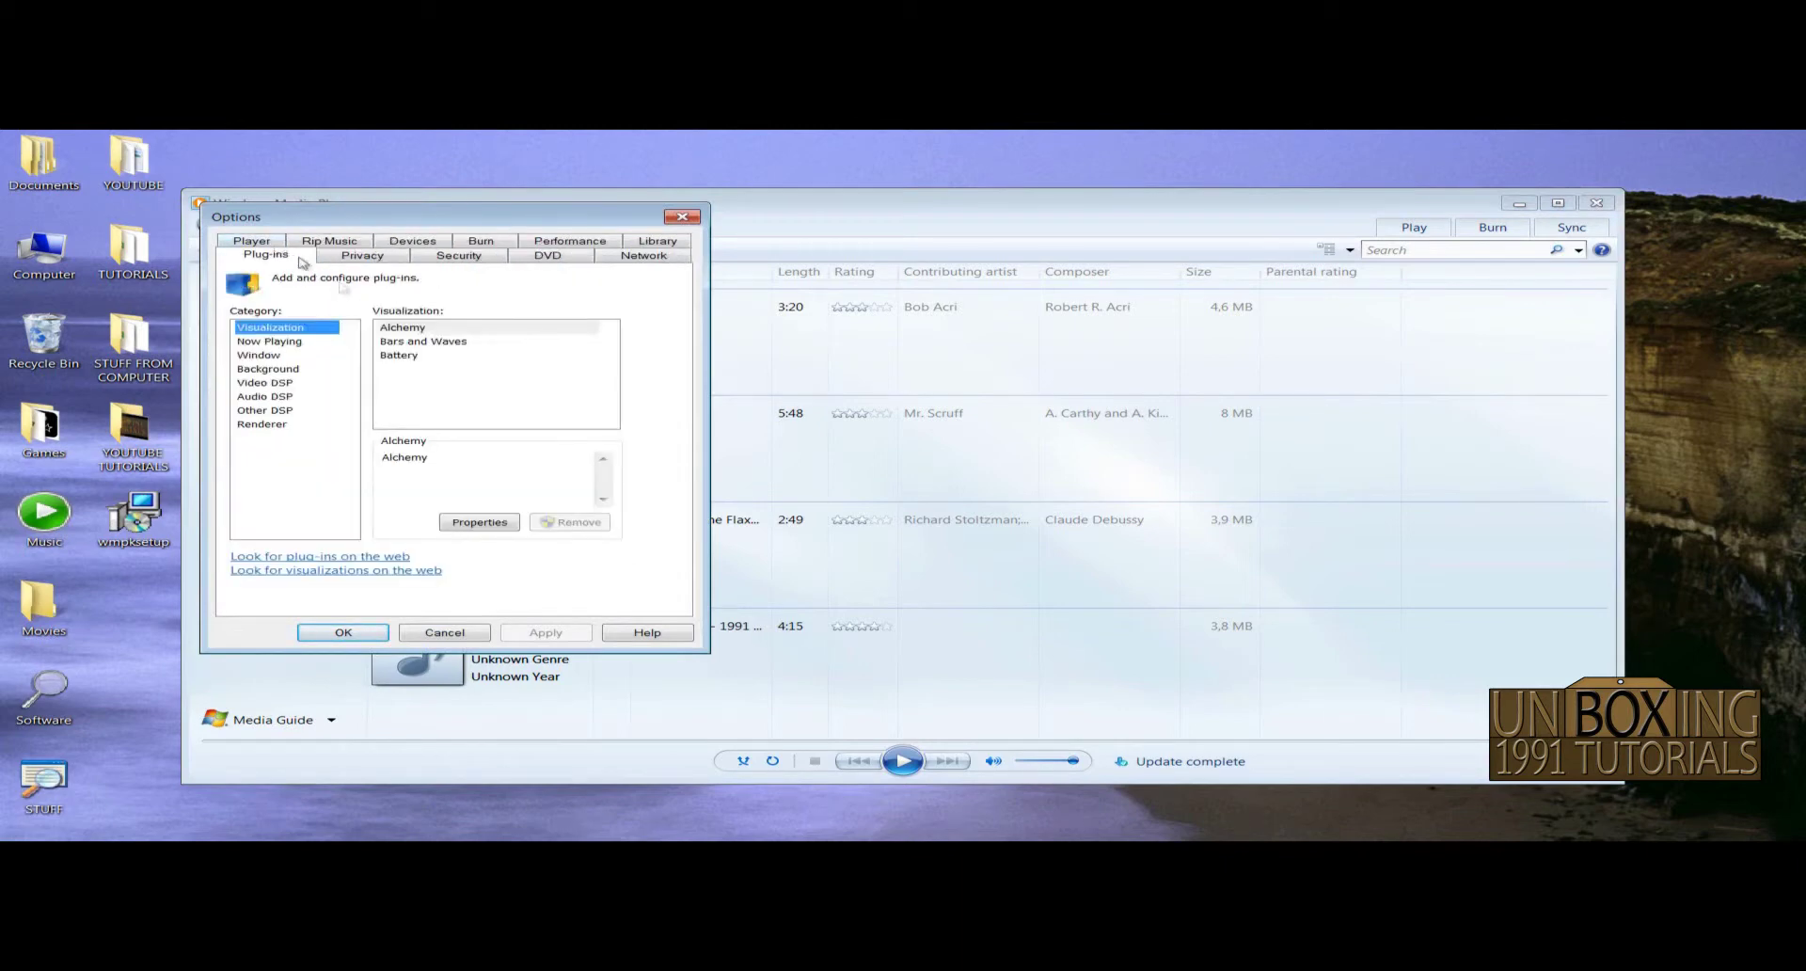
click(267, 369)
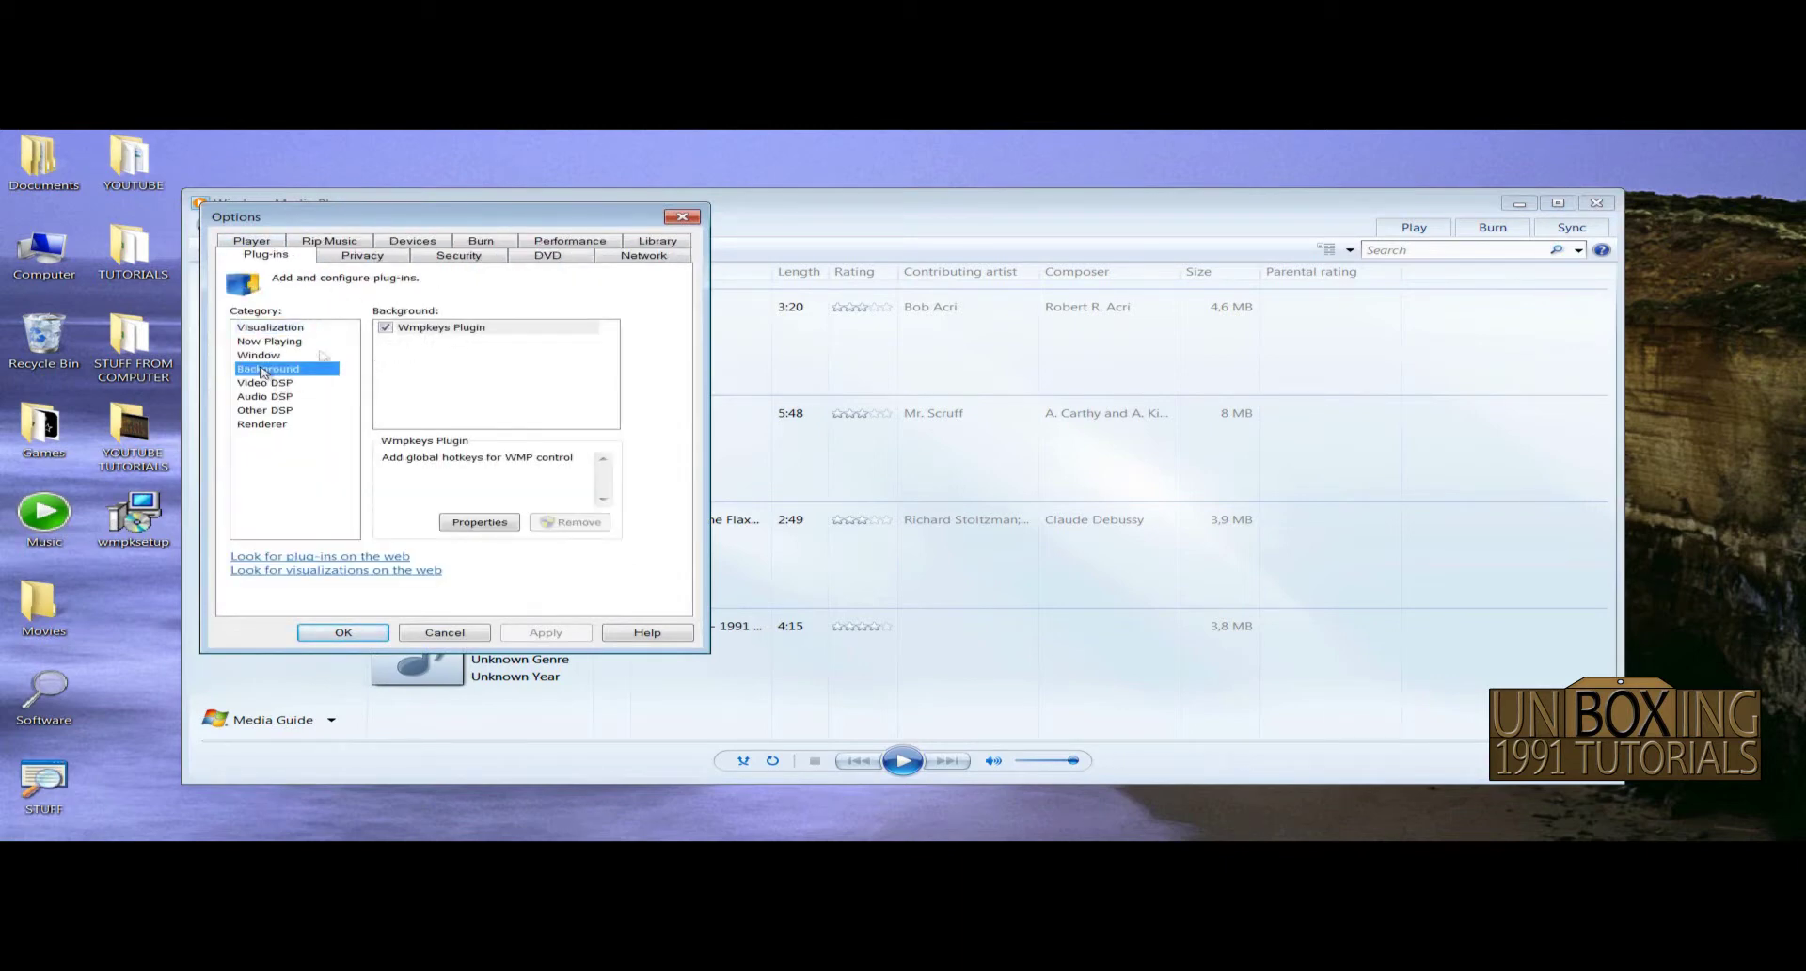
click(393, 328)
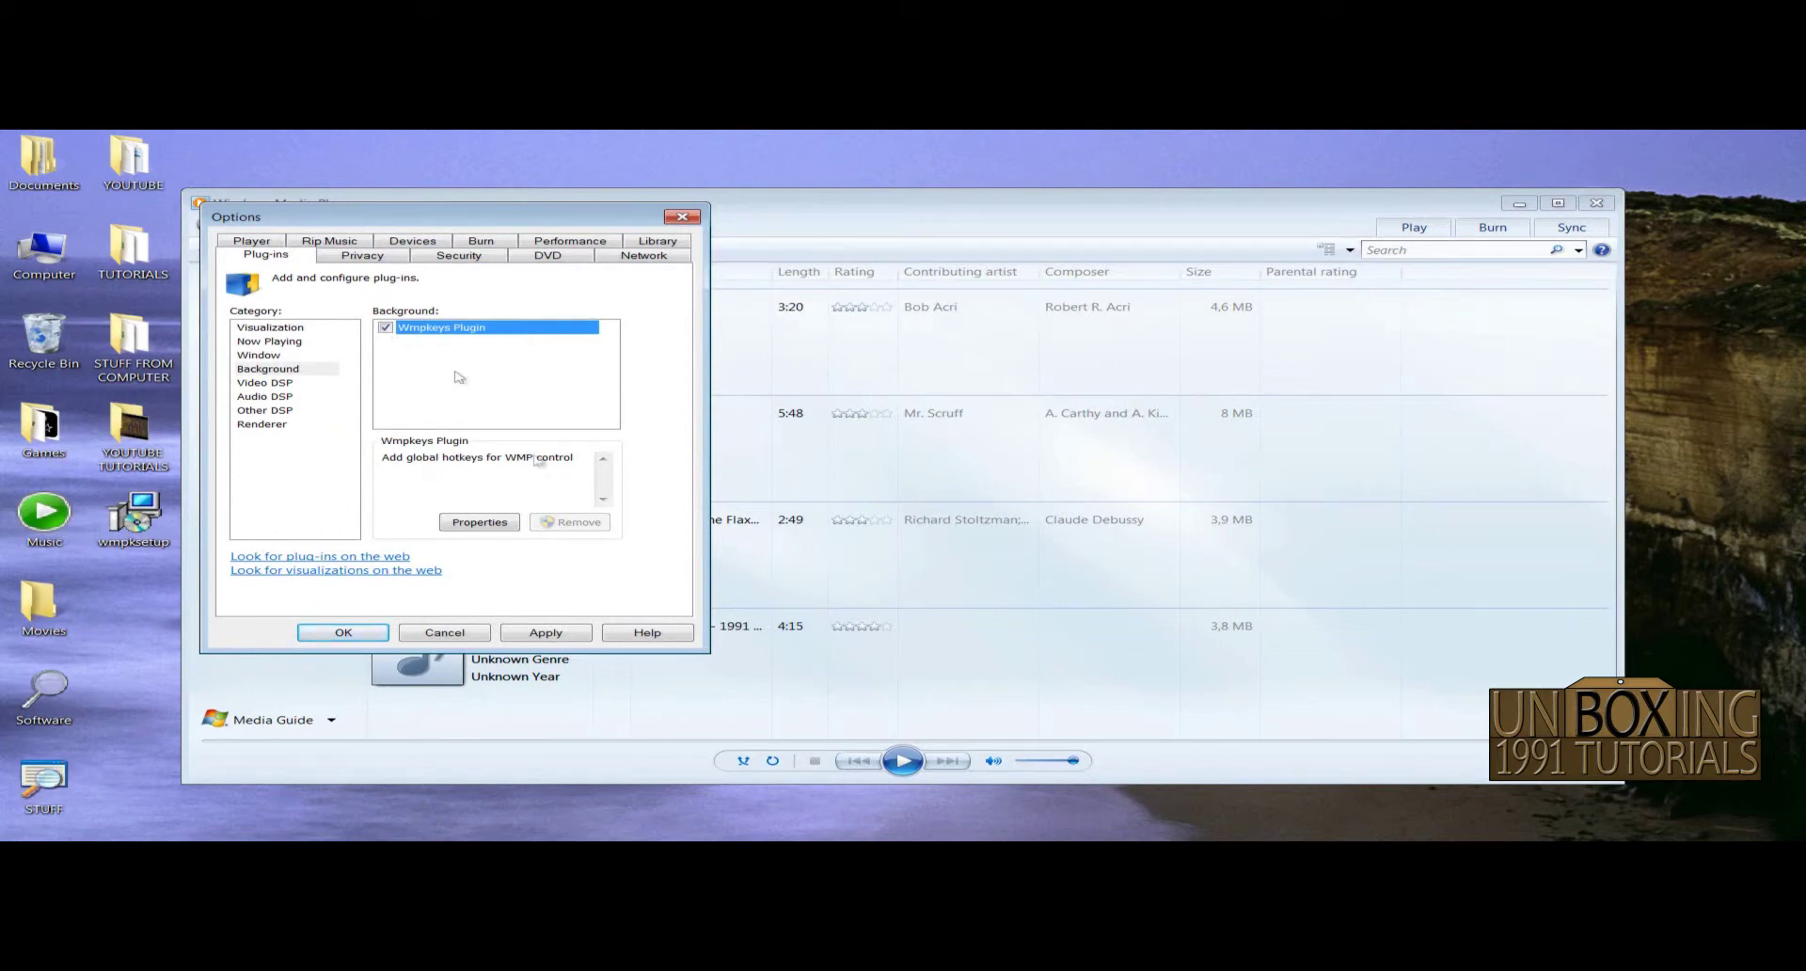
click(553, 632)
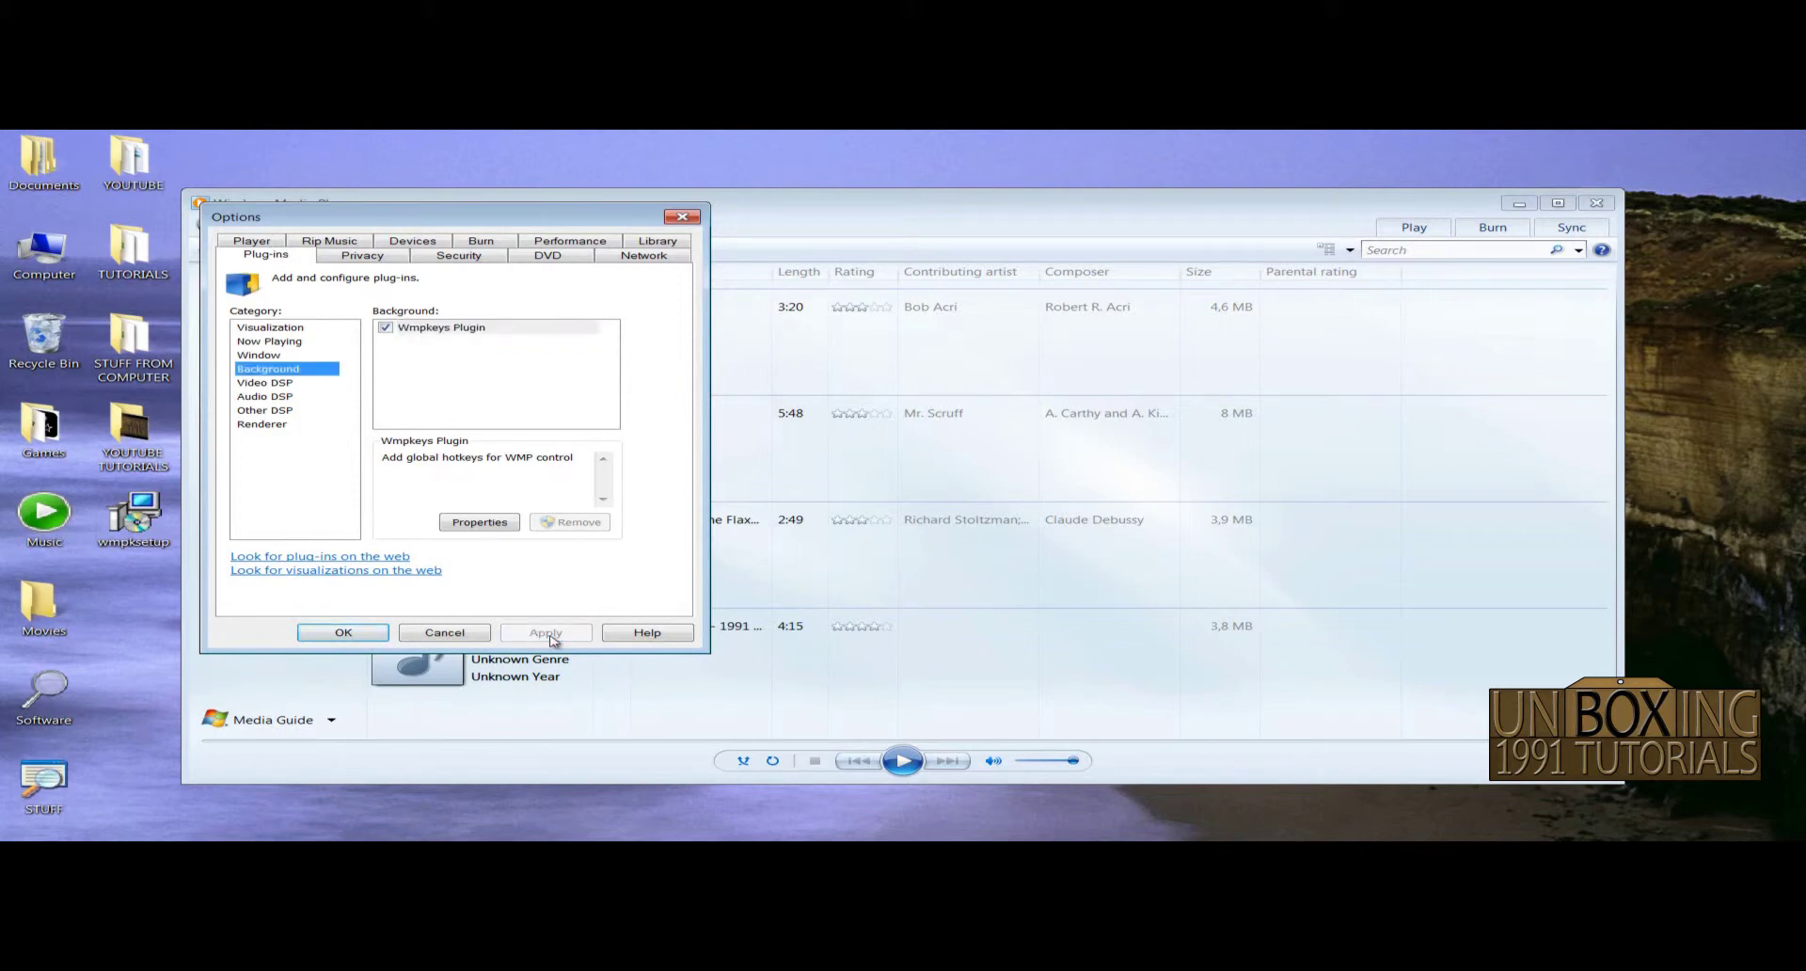
click(341, 633)
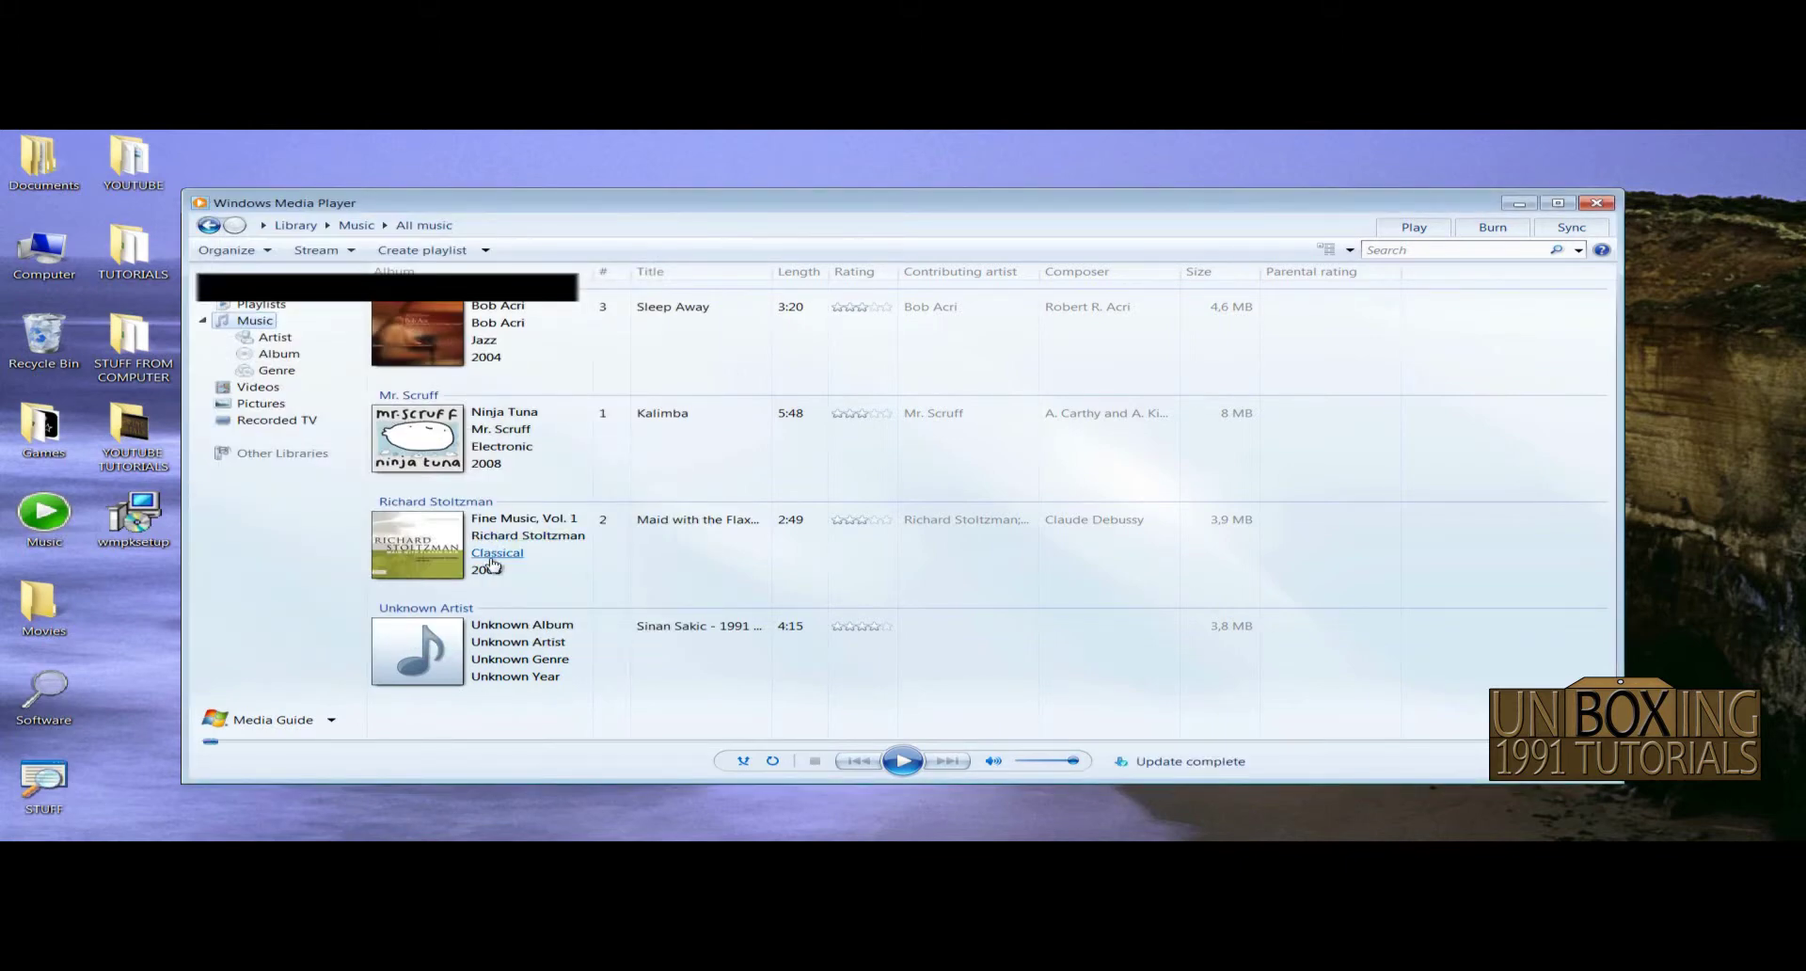
click(1596, 203)
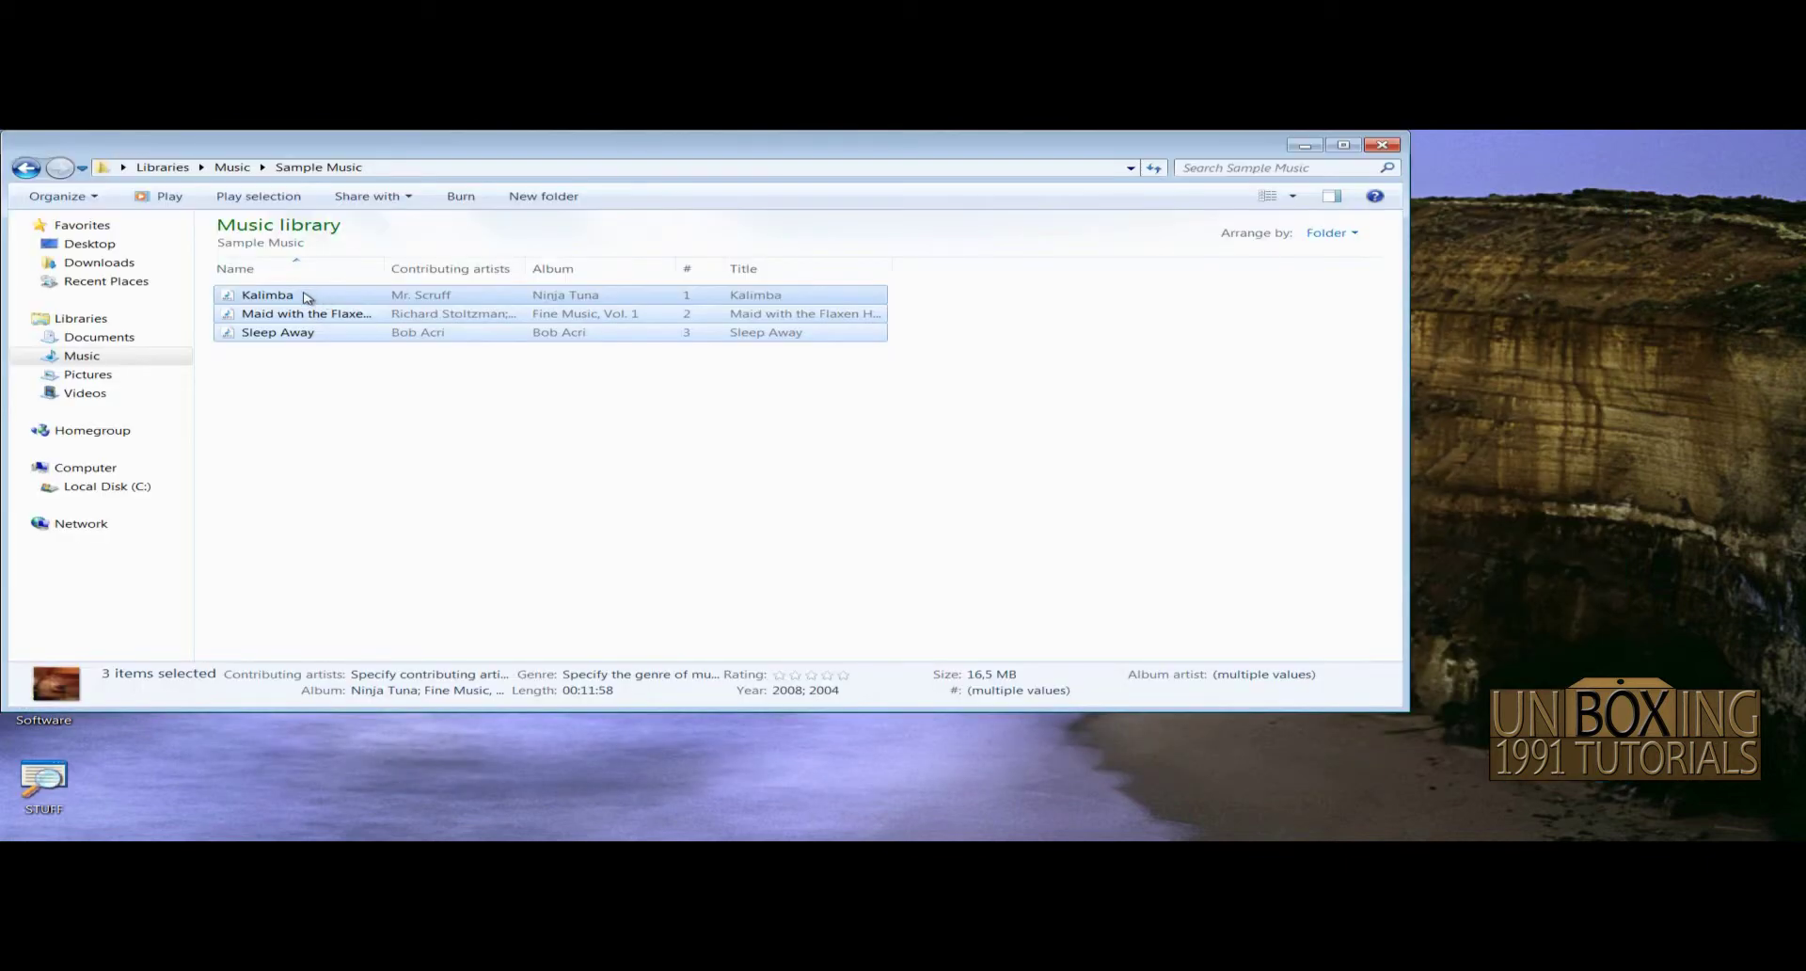
Play the three selected Sample Music tracks, Kalimba, Maid with the Flaxen Hair and Sleep Away, in Windows Media Player
right_click(303, 298)
click(376, 301)
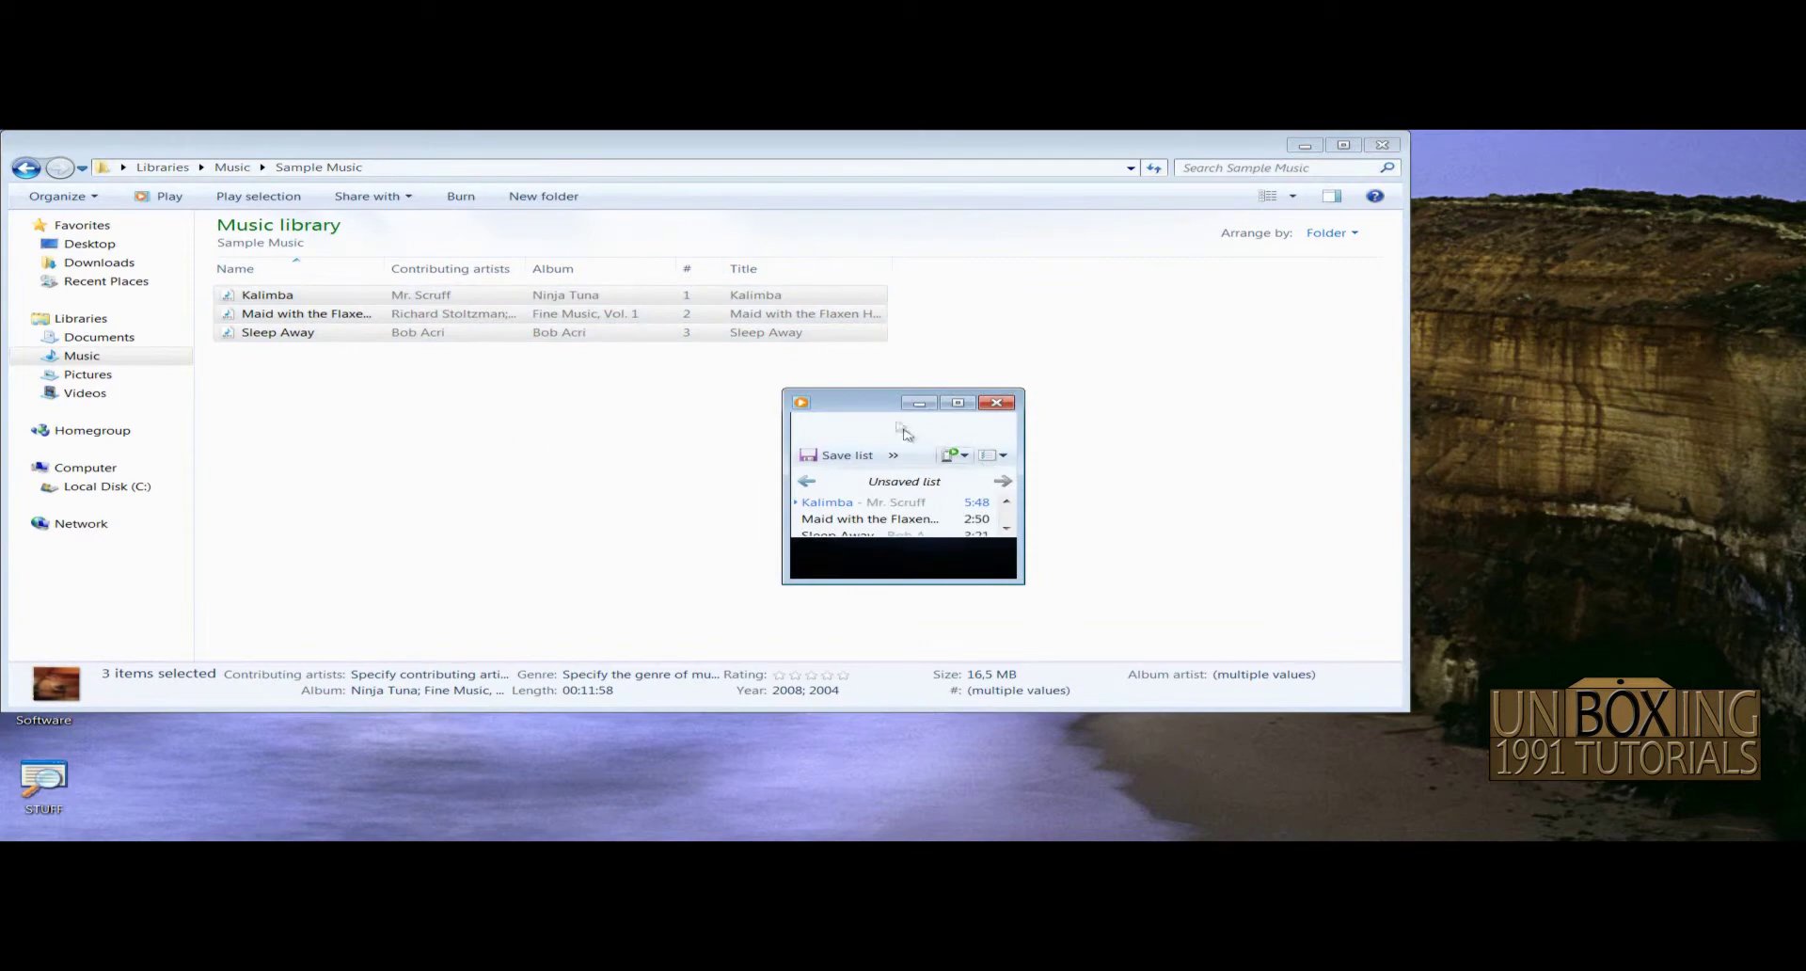
double_click(896, 416)
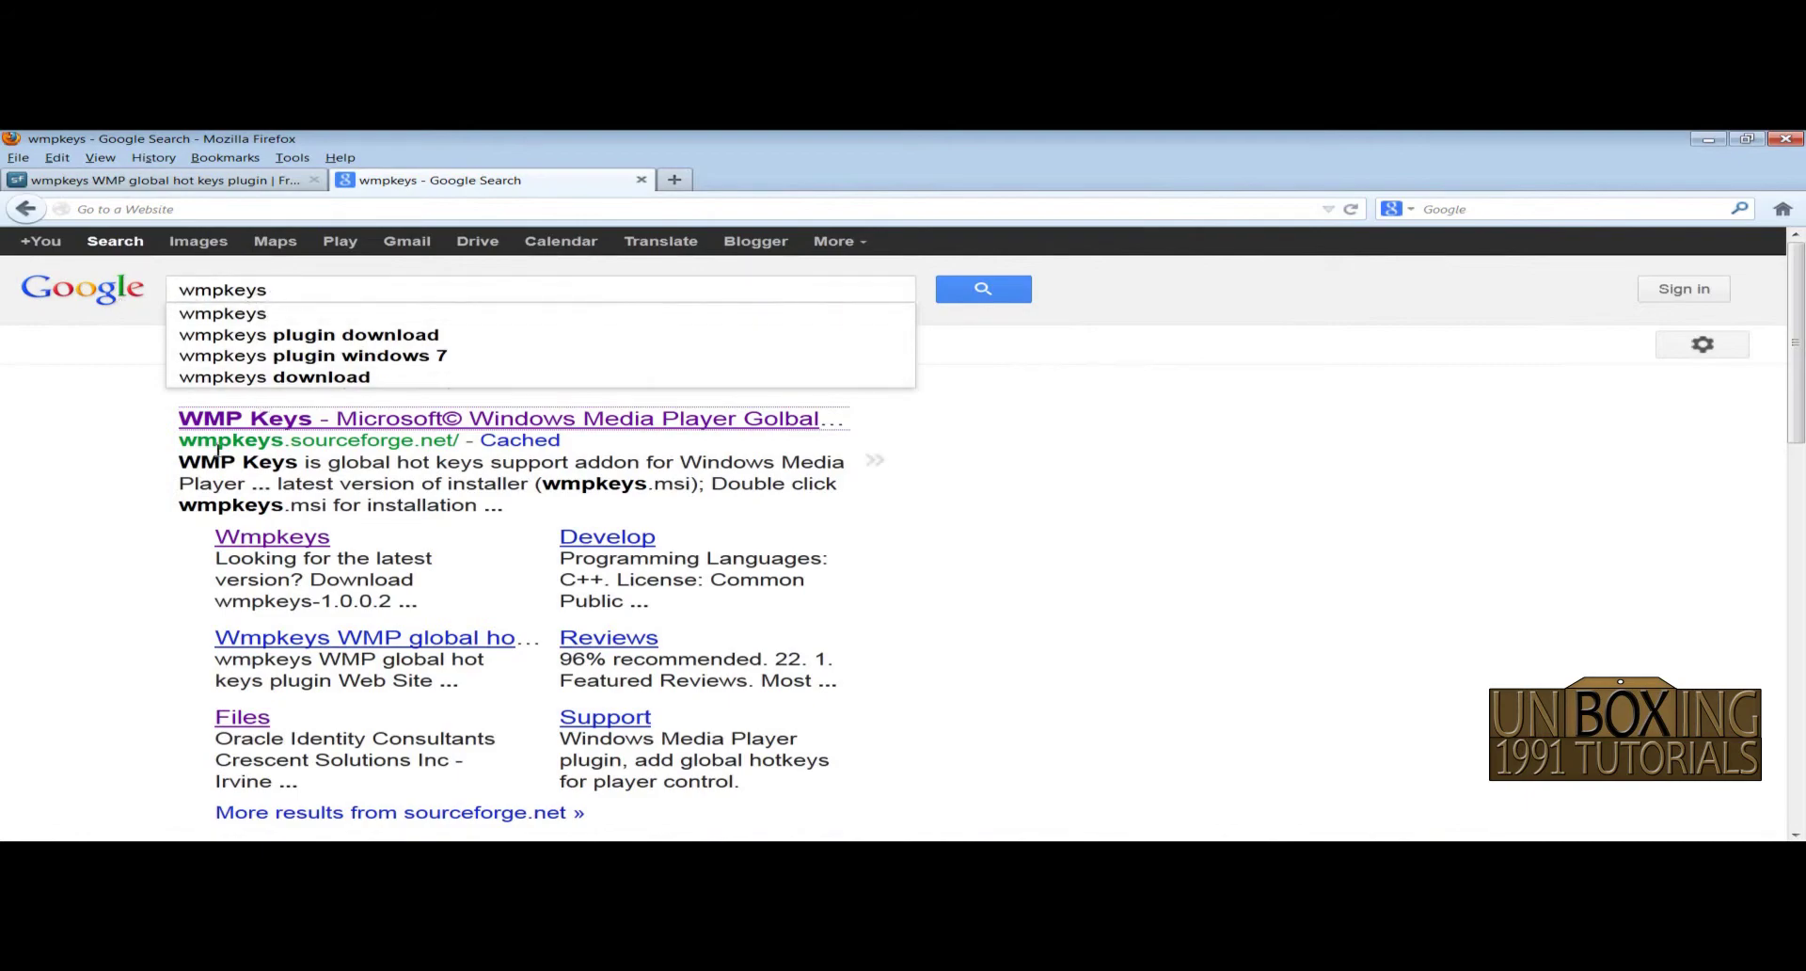
Open the WMP Keys page from the Google results for wmpkeys and examine its default hotkeys, highlighting the Play/Pause entry
click(308, 420)
scroll(688, 490, down, 3)
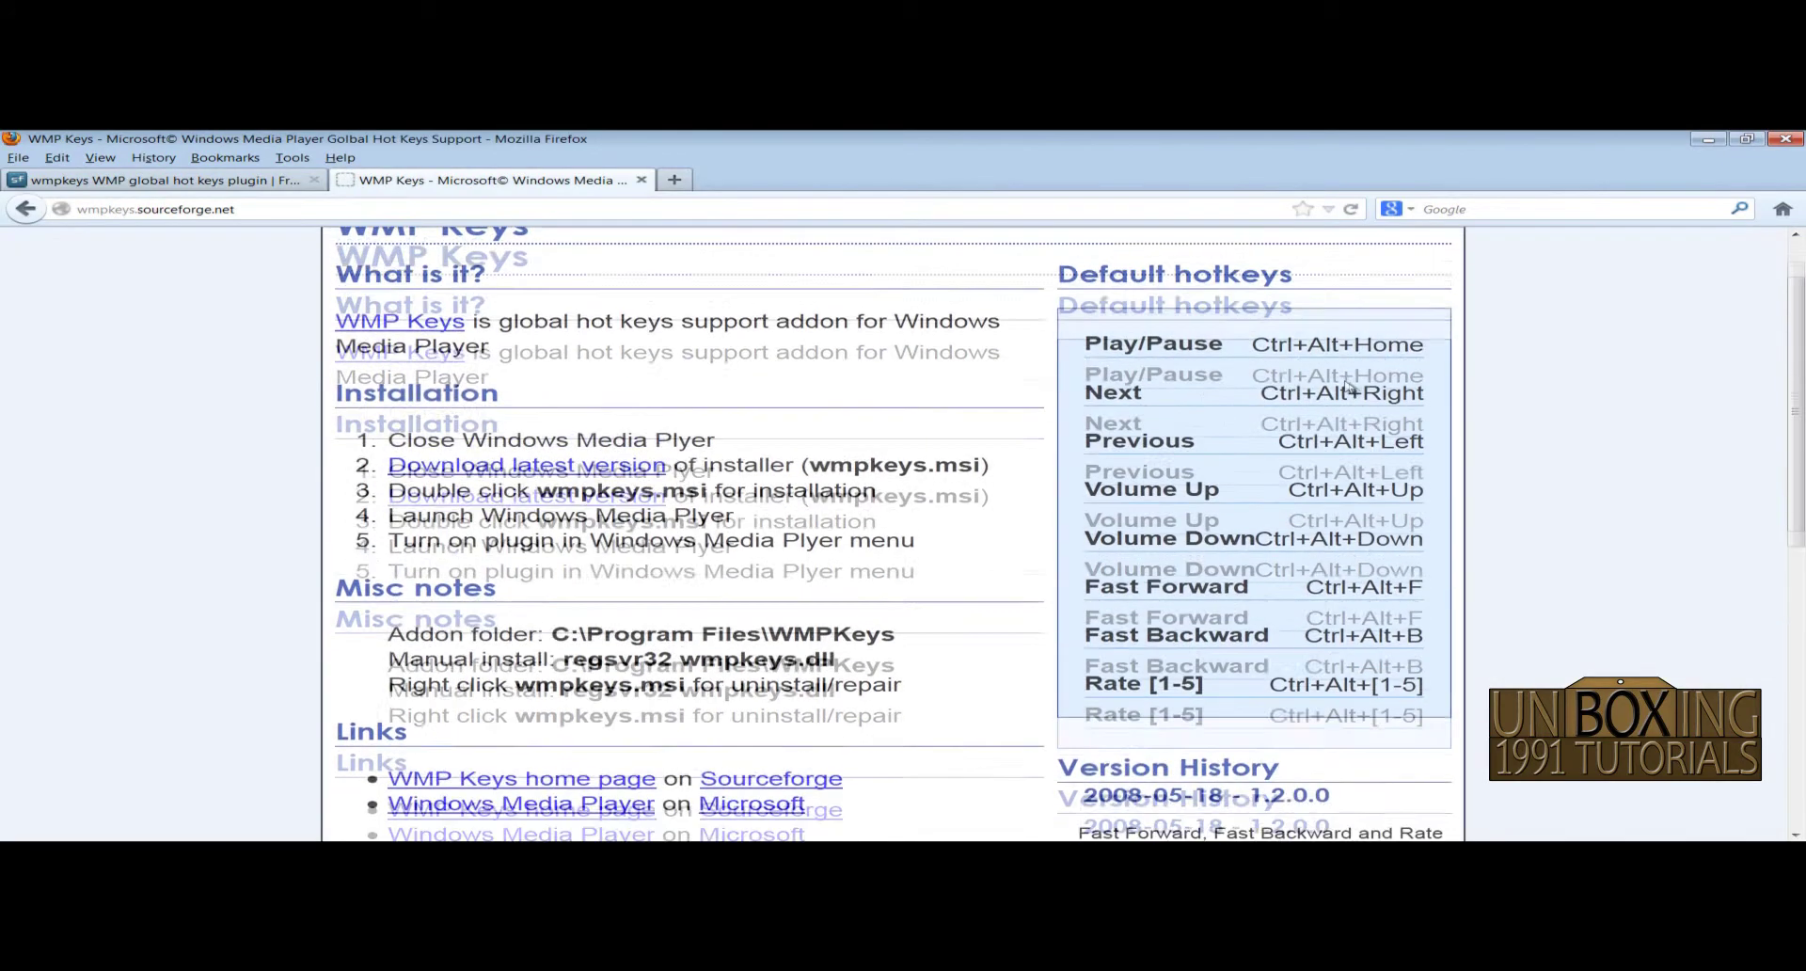
scroll(687, 490, up, 2)
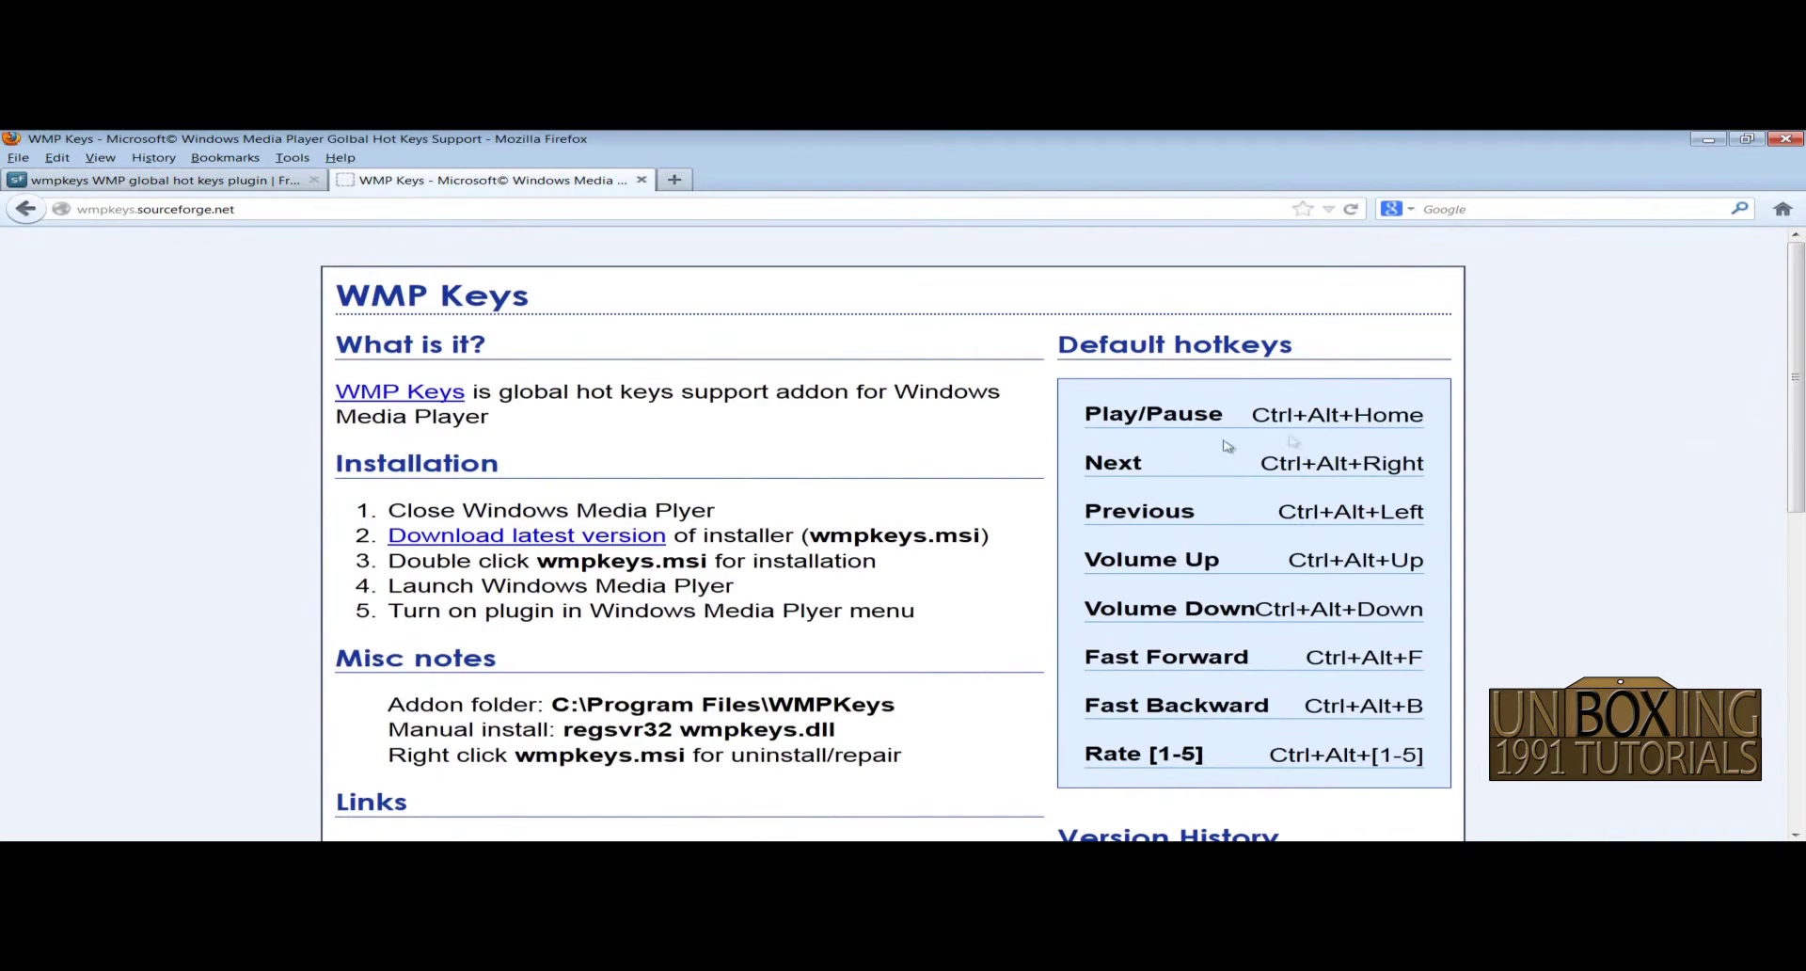
scroll(1484, 395, down, 1)
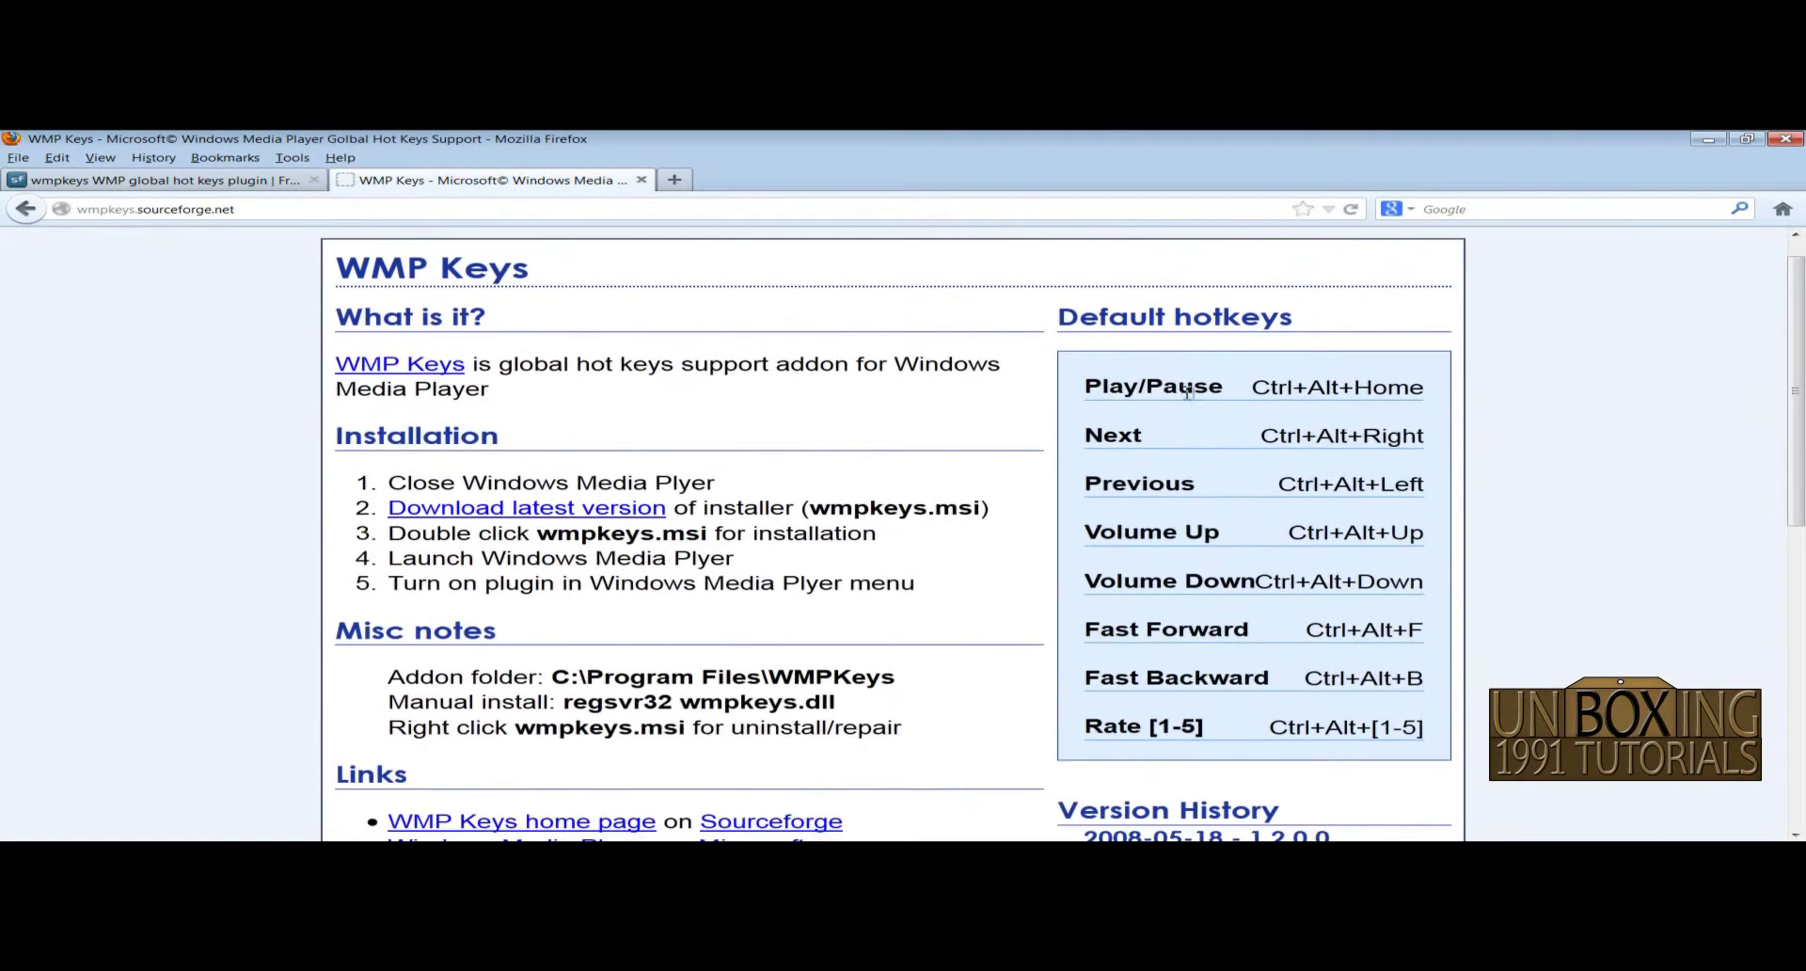
drag(1225, 388, 1089, 396)
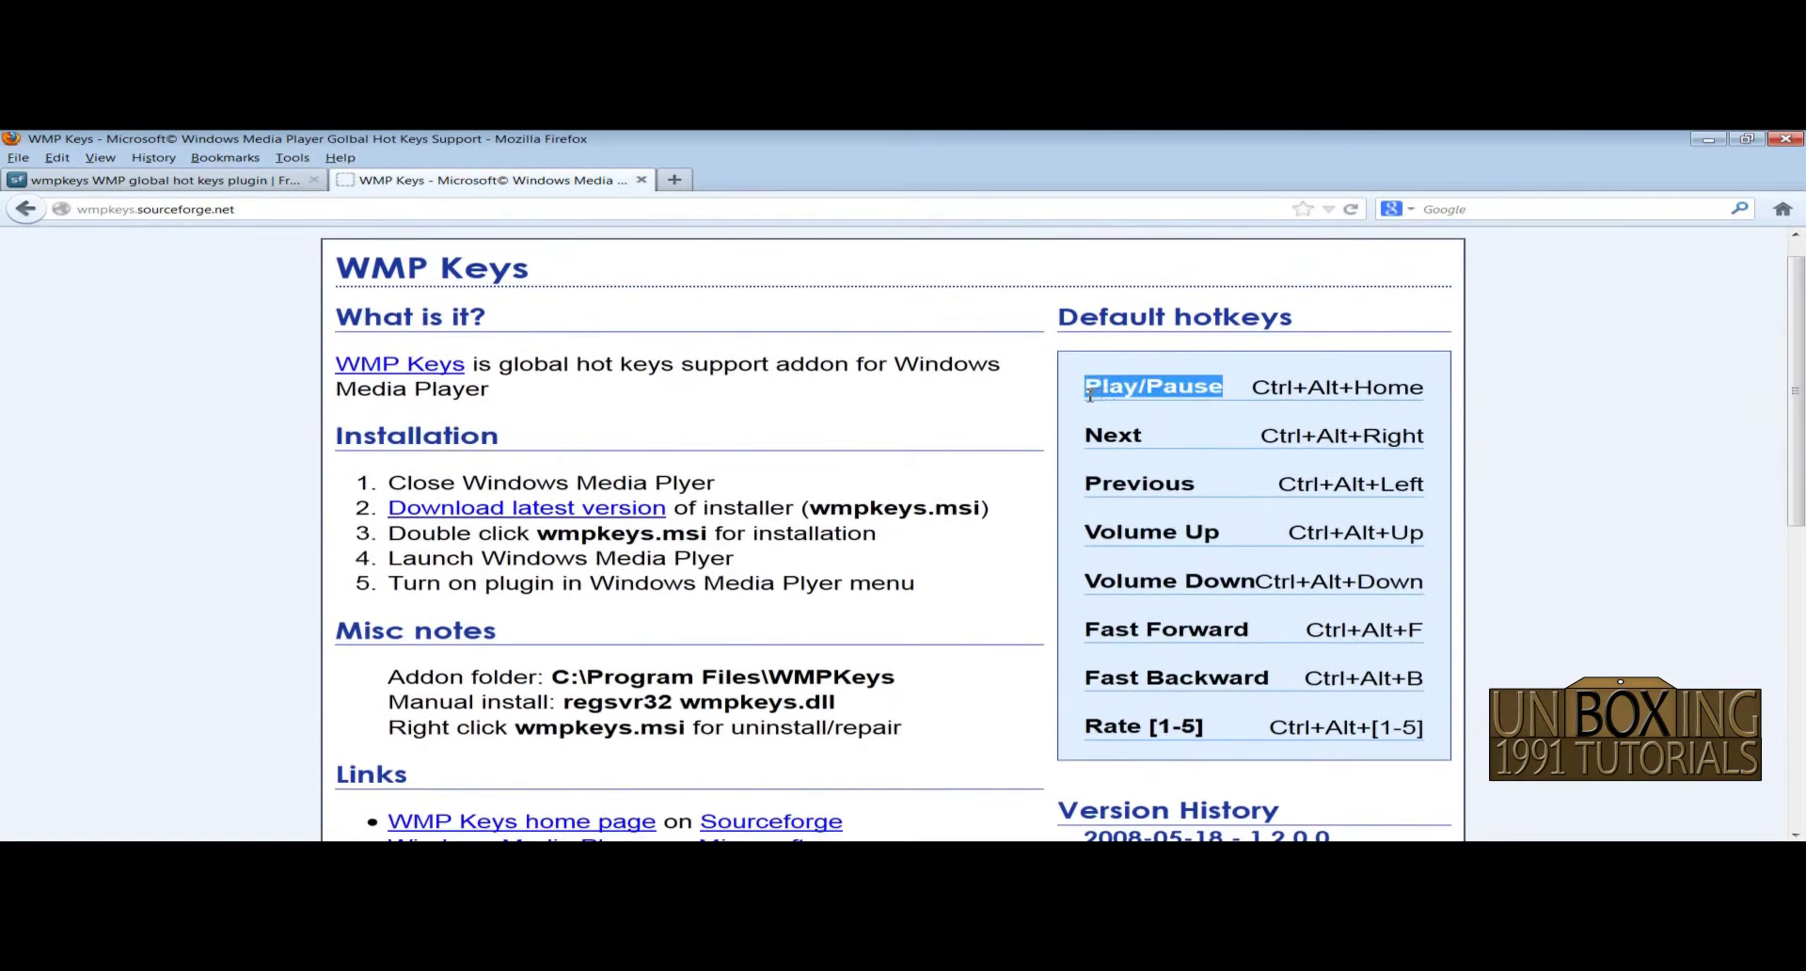